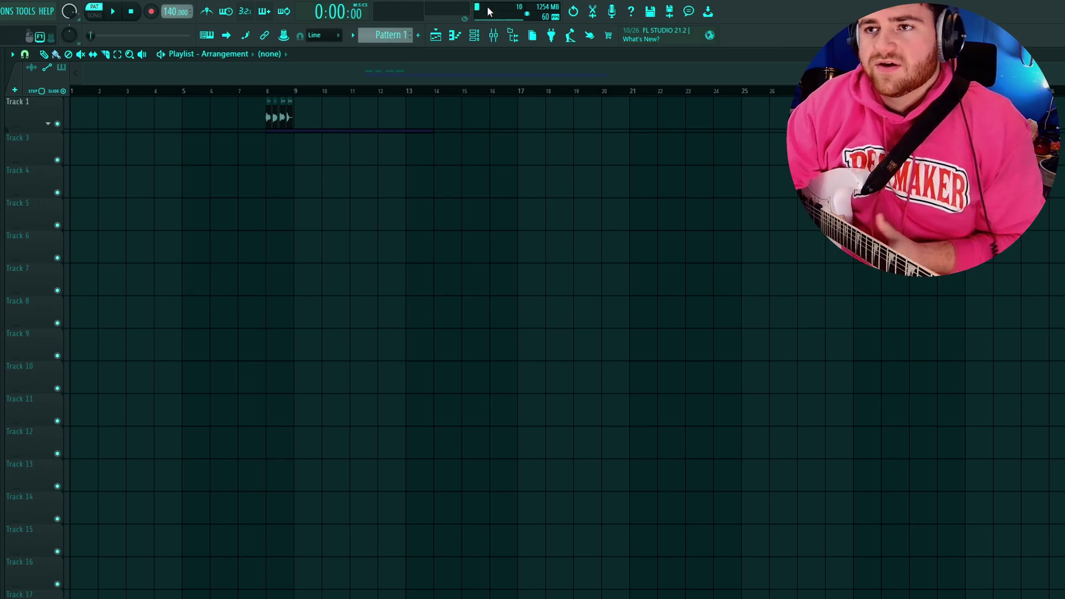
# Set the audio input of mixer track 11 to the mono Input 2 of the Focusrite interface
pyautogui.click(492, 38)
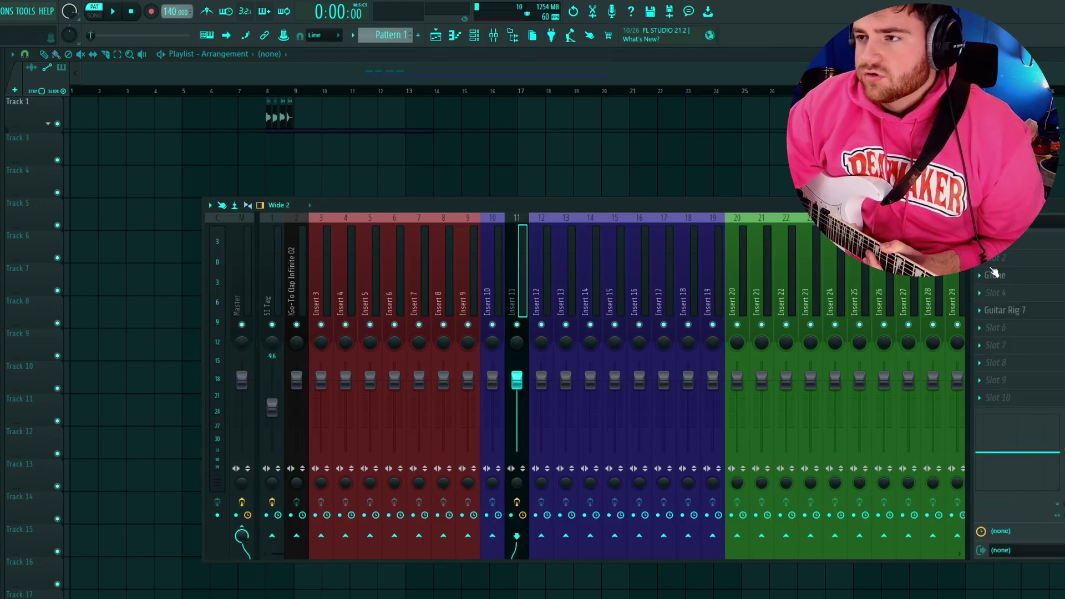
pyautogui.click(1039, 228)
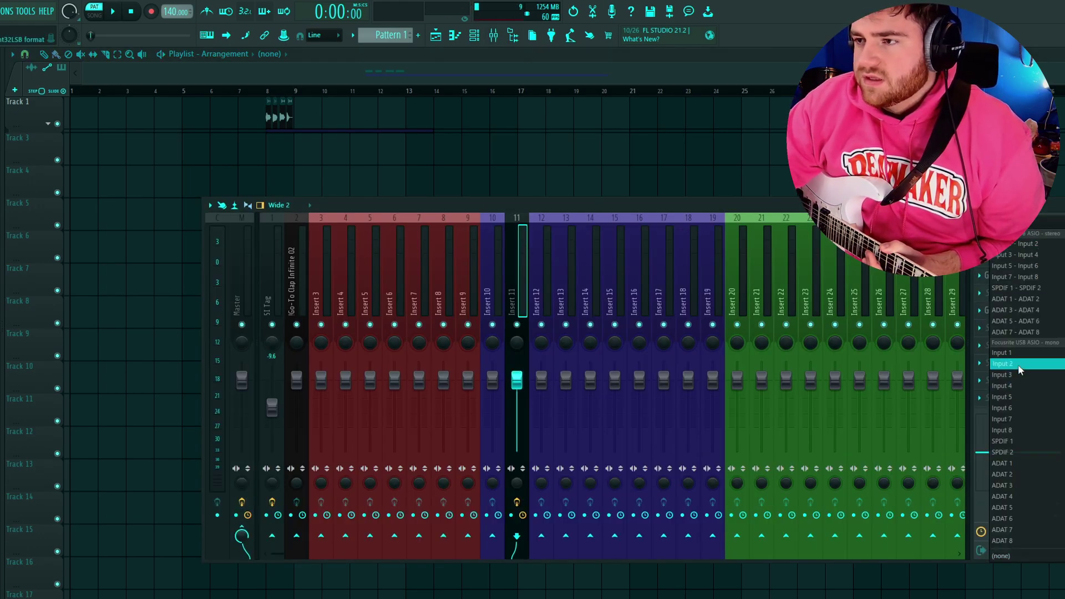
pyautogui.click(1020, 365)
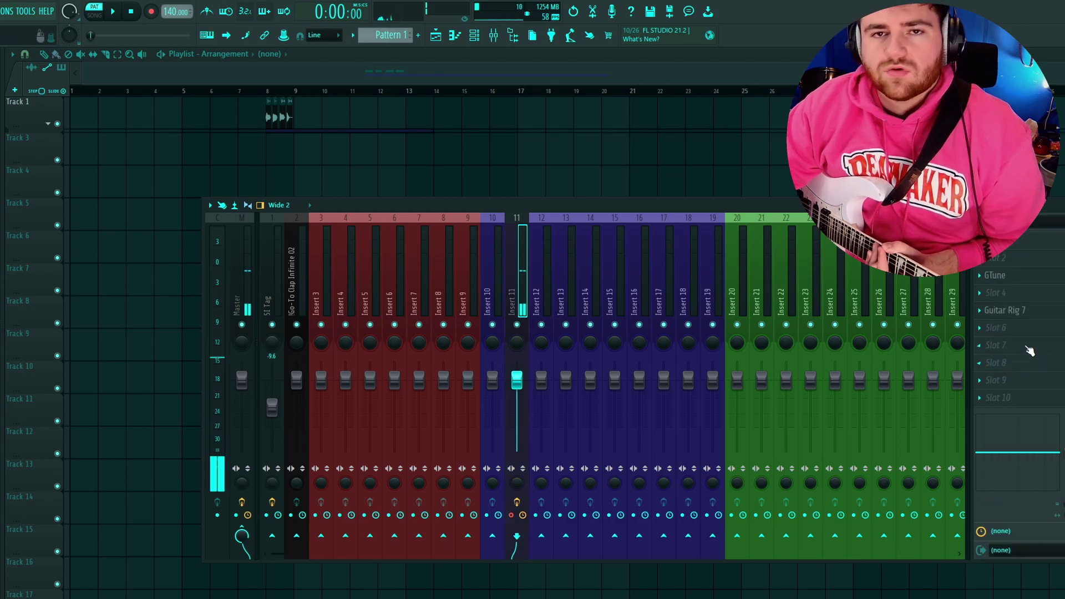
# Open Guitar Rig 7 on Insert 11, try the Michaels Delight preset and load White Clean from the pink-tagged presets
pyautogui.click(1018, 309)
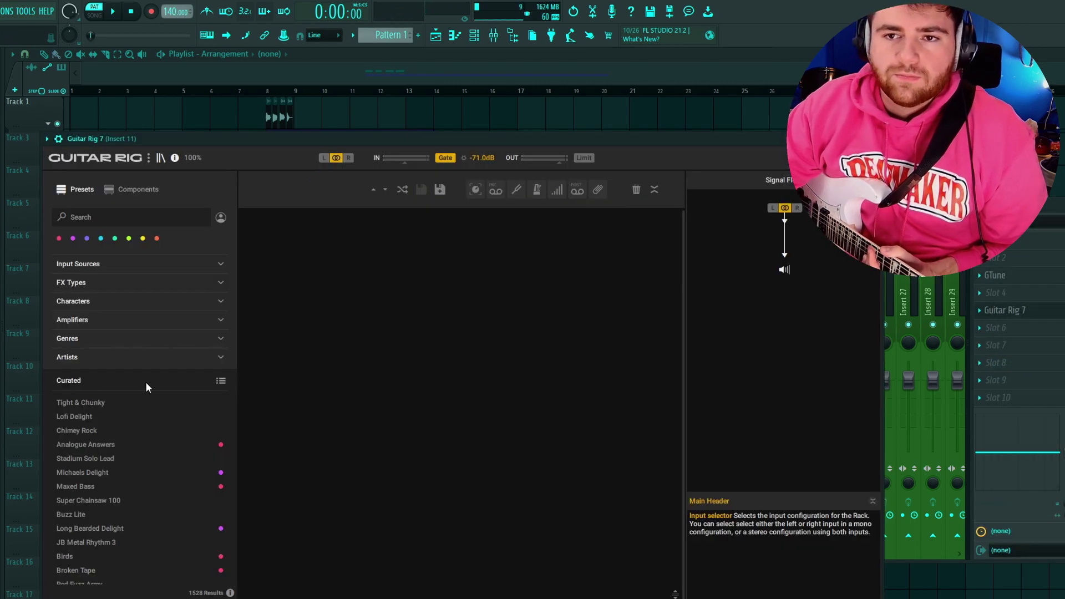
pyautogui.click(221, 472)
pyautogui.scroll(-5, 159, 412)
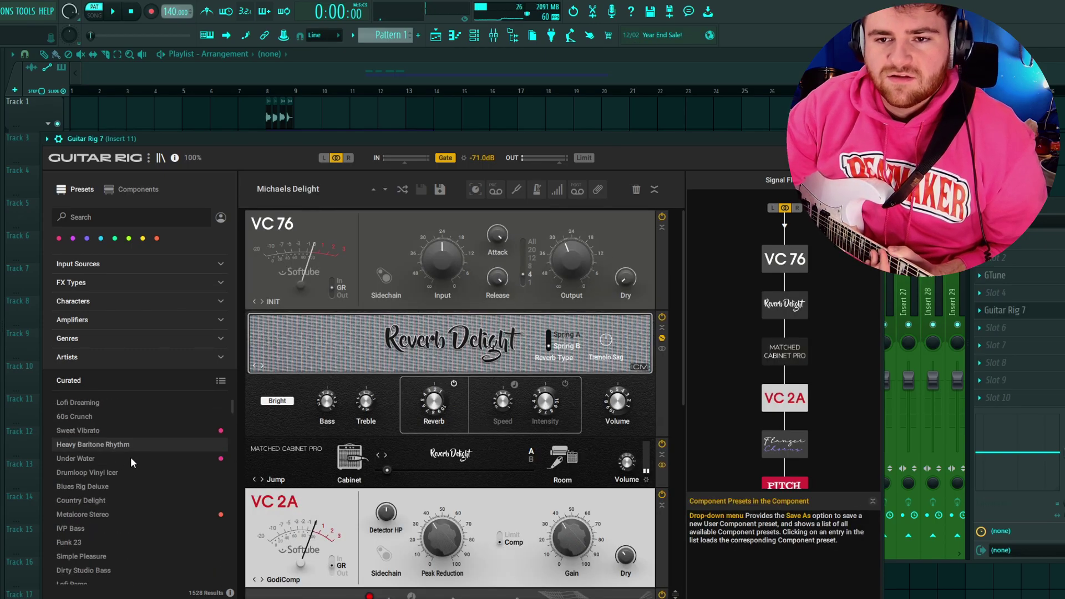
pyautogui.scroll(-3, 86, 553)
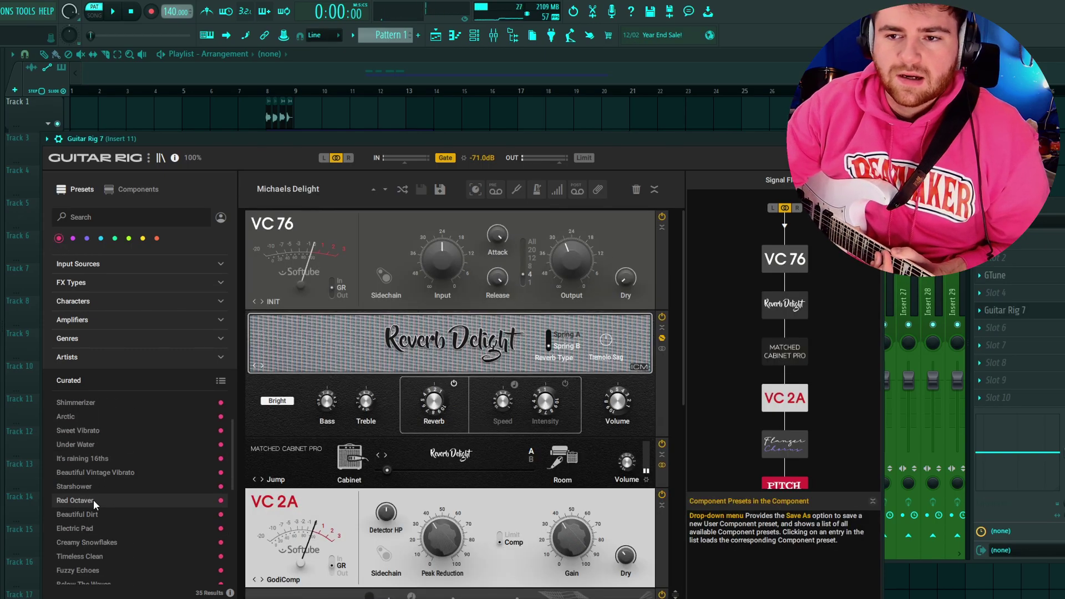
pyautogui.click(75, 578)
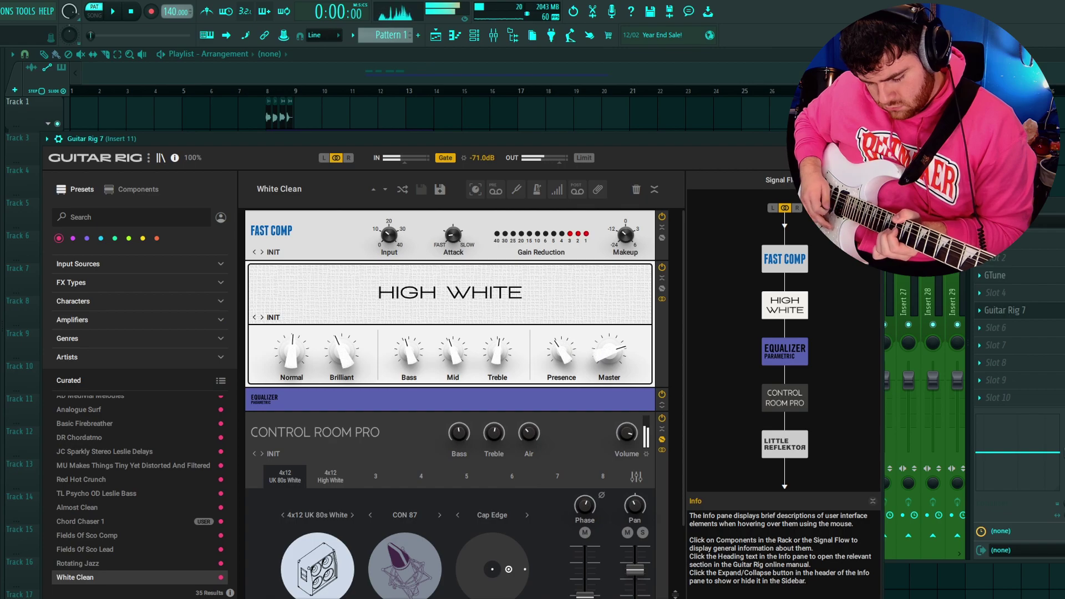
# Try the Fields Of Sco Comp preset, load Red Hot Crunch, and end the guitar recording
pyautogui.click(113, 537)
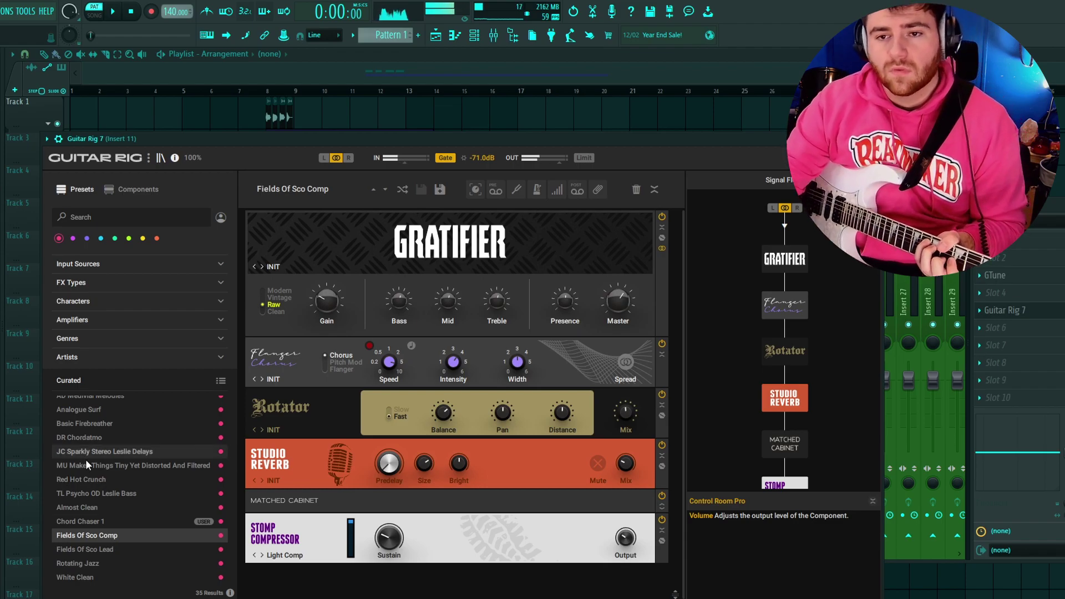
pyautogui.click(95, 481)
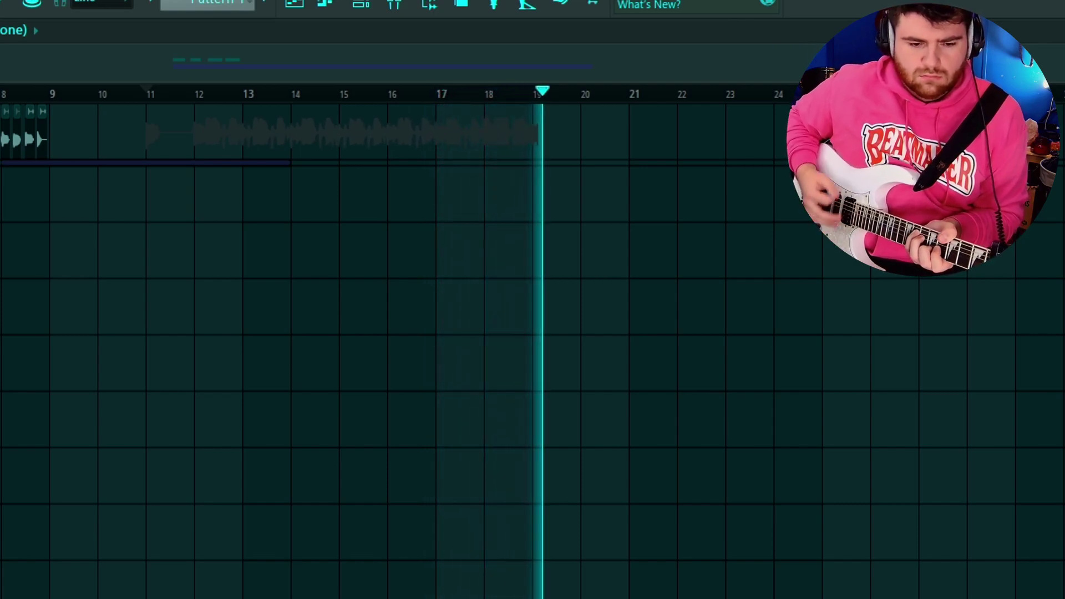
pyautogui.press('space')
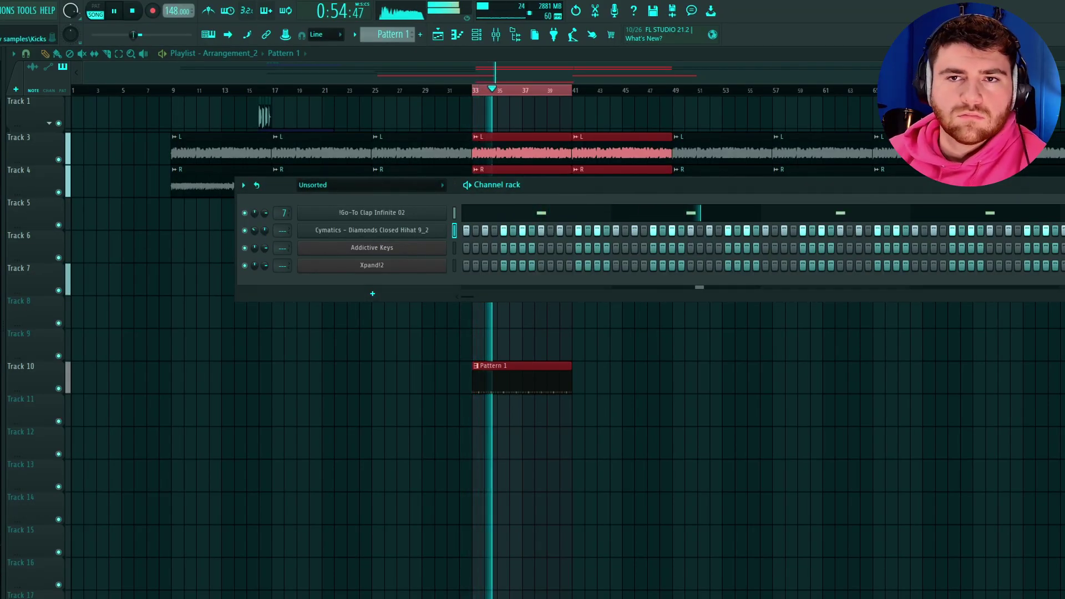
# Add the (SXJ) Kick (7) sample as a channel and reorder the channels with Addictive Keys and Xpand!2 first
pyautogui.moveTo(355, 290); pyautogui.dragTo(358, 293)
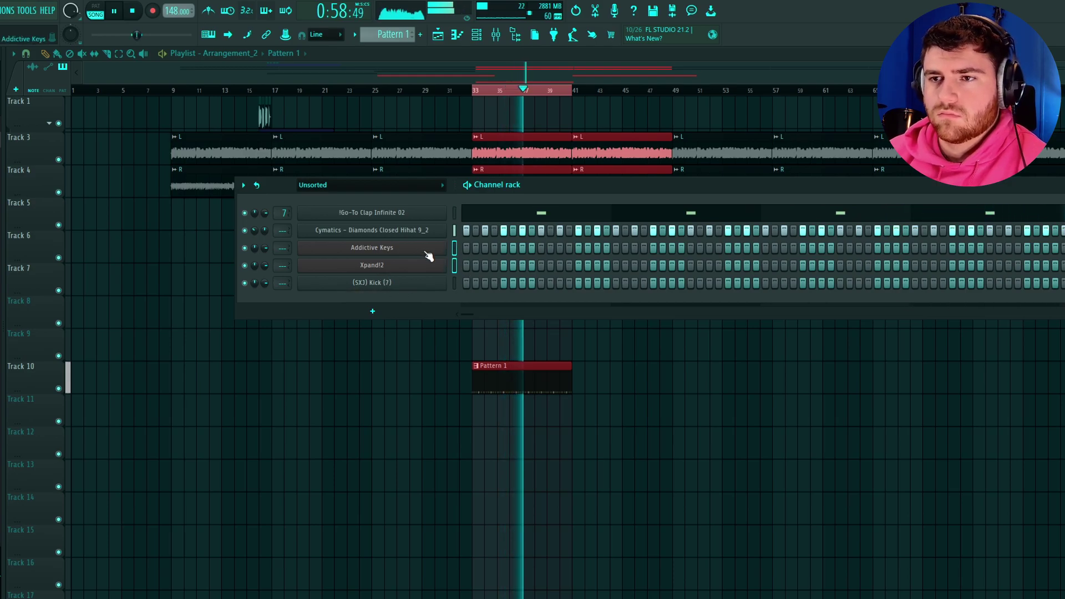
pyautogui.hotkey('alt', 'Up')
pyautogui.hotkey('alt', 'Up')
pyautogui.moveTo(416, 249); pyautogui.dragTo(417, 289)
# Program the kick pattern on C5 in the kick channel's piano roll
pyautogui.scroll(1, 361, 267)
pyautogui.scroll(-2, 363, 282)
pyautogui.press('F7')
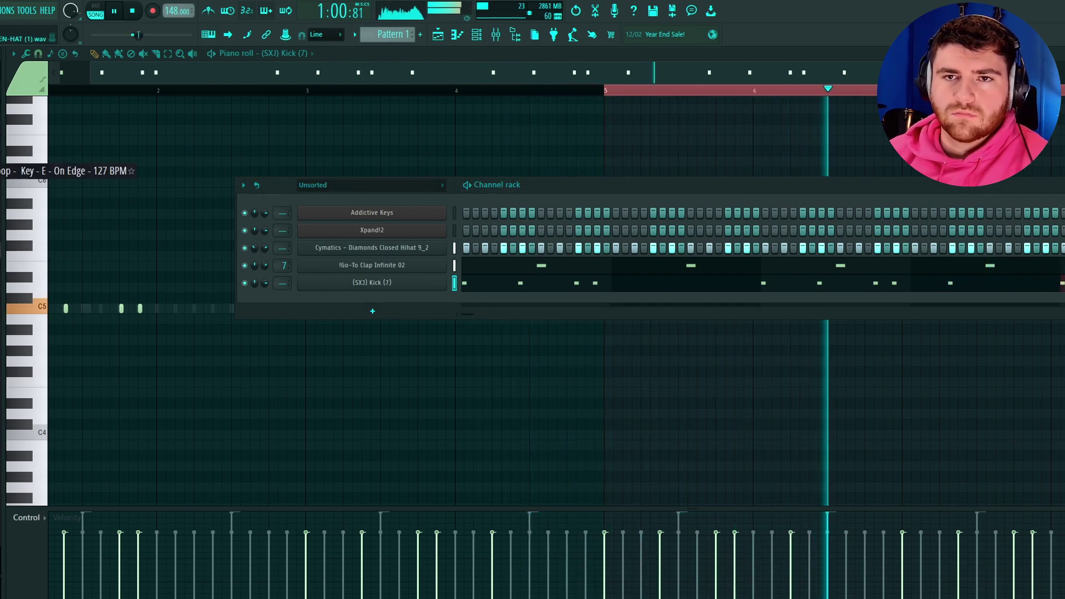
# Add the !Go-To TM-88 Hats [Open Hat 4] sample as a channel and place a hit on the fifth step of each bar
pyautogui.moveTo(318, 308); pyautogui.dragTo(315, 300)
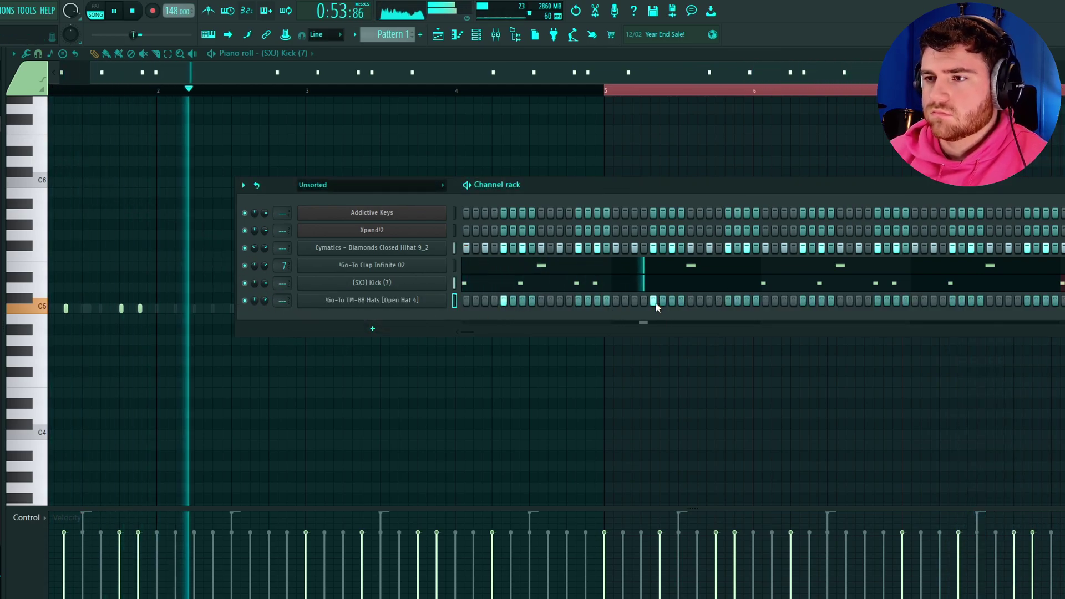
pyautogui.click(802, 301)
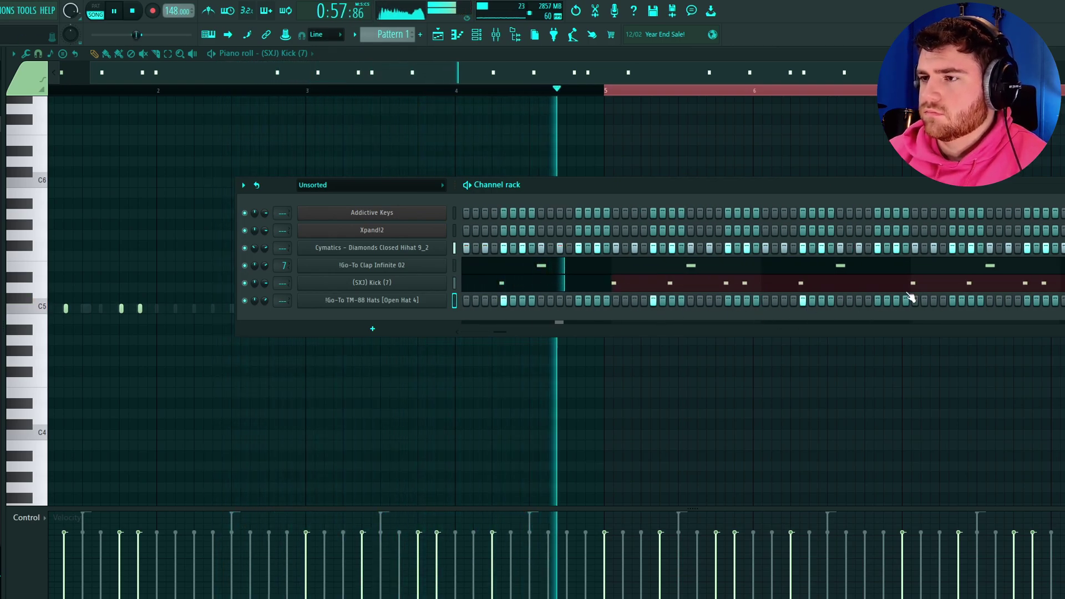
pyautogui.hscroll(3, 905, 298)
pyautogui.click(814, 300)
pyautogui.click(962, 300)
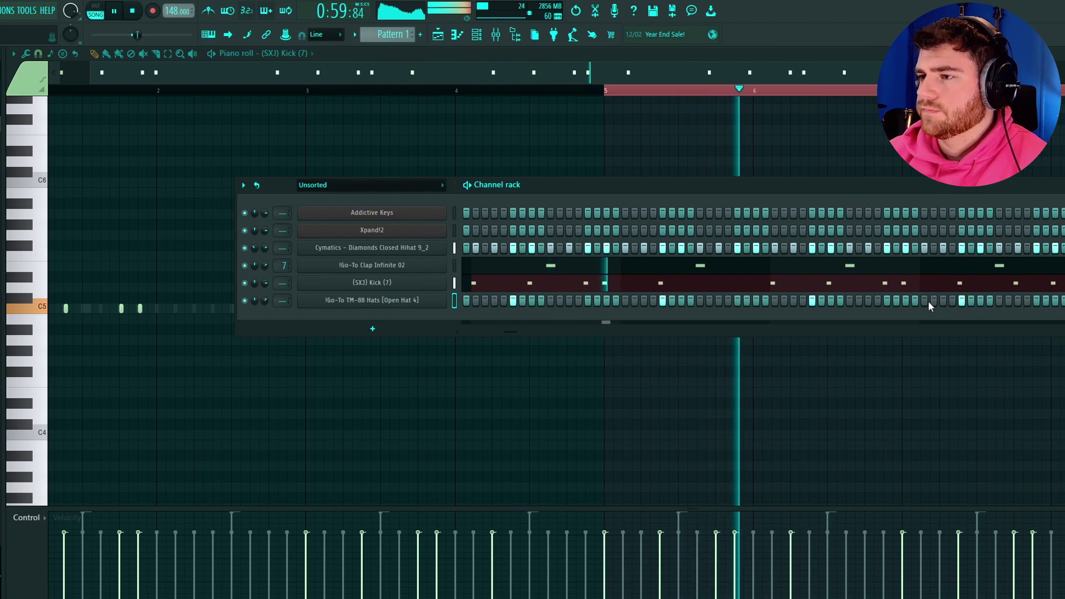
# Convert the open hat's steps to piano roll notes and lengthen the notes
pyautogui.rightClick(391, 301)
pyautogui.click(469, 309)
pyautogui.moveTo(219, 308); pyautogui.dragTo(231, 308)
pyautogui.press('F6')
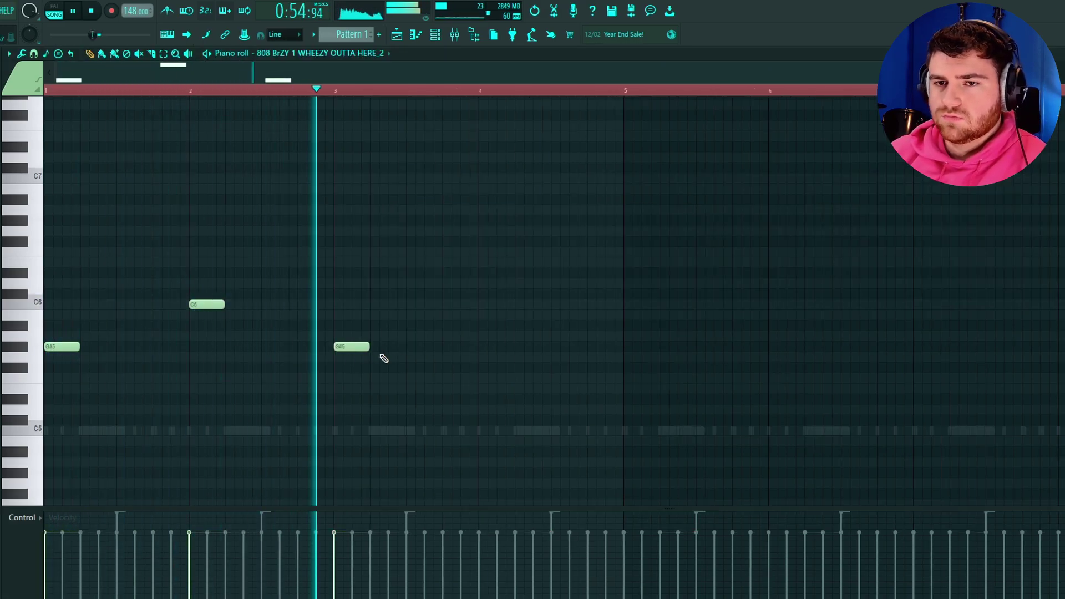
# Add a C6 note at bar 4 of the 808, duplicate the four bars, and move the bar 7 note to A#5 and bar 8 to G#5
pyautogui.click(482, 305)
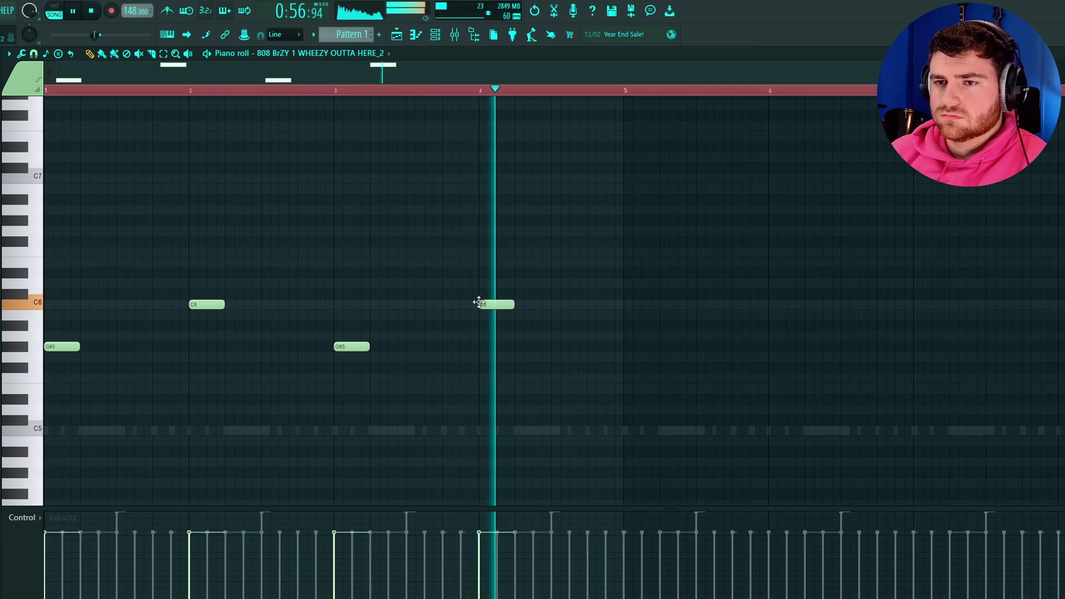
pyautogui.hotkey('ctrl', 'a')
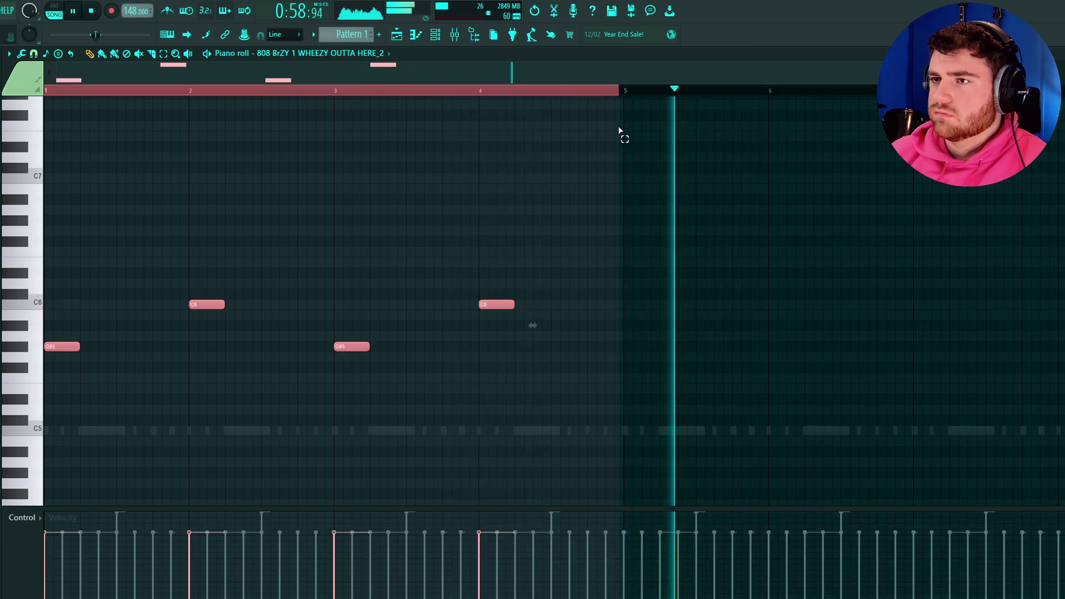
pyautogui.hotkey('ctrl', 'b')
pyautogui.moveTo(921, 348); pyautogui.dragTo(922, 325)
pyautogui.moveTo(1062, 304); pyautogui.dragTo(1062, 357)
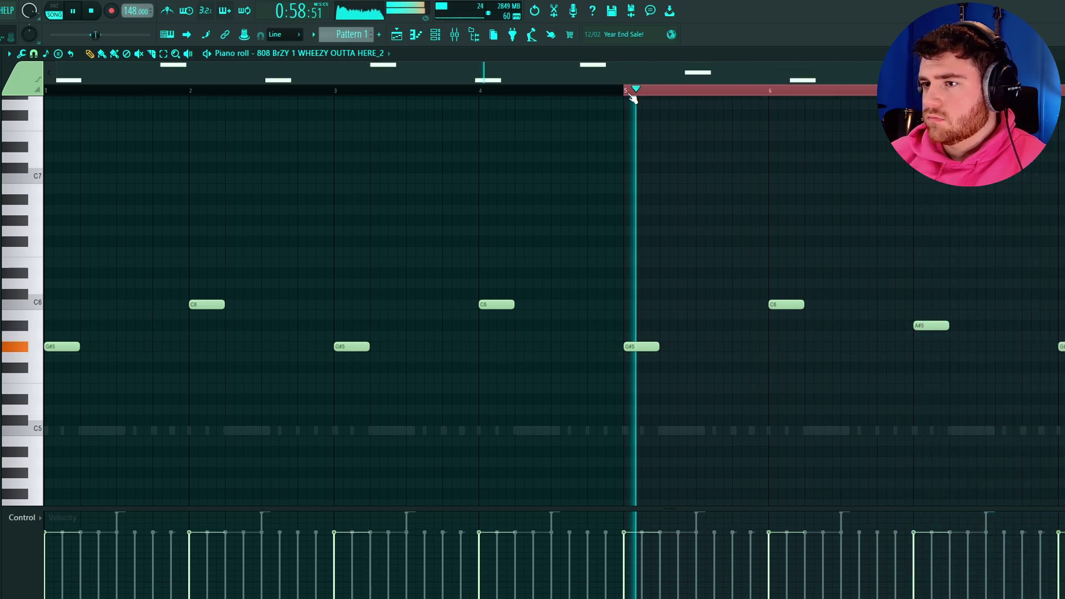
# Try the 808 TIMES FIVE WHEEZY OUTTA HERE sample in the 808 channel and view its sampler settings
pyautogui.moveTo(754, 240); pyautogui.dragTo(459, 312)
pyautogui.press('space')
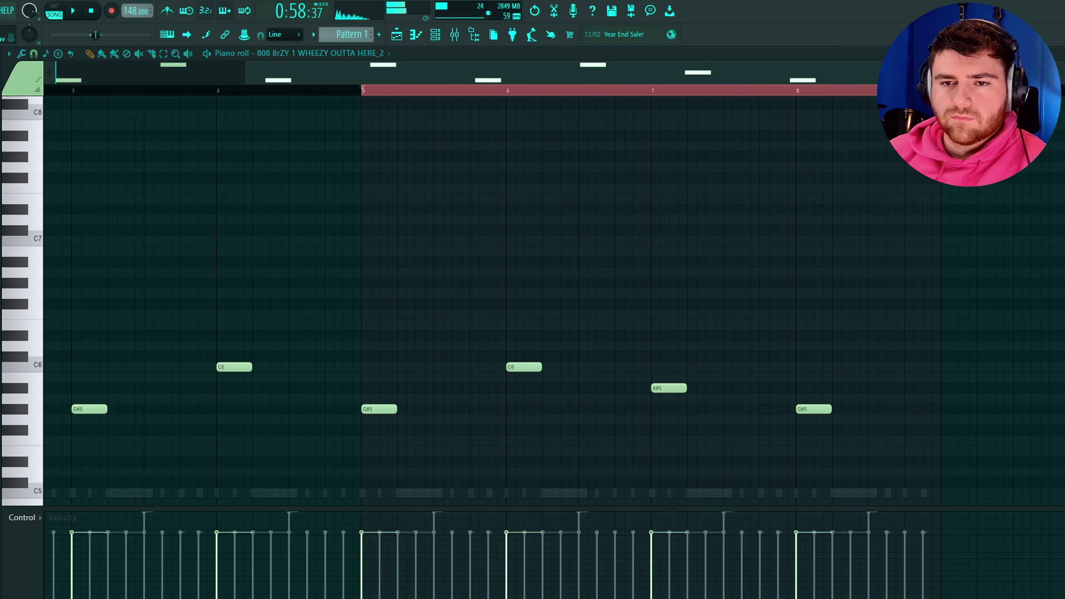
pyautogui.press('space')
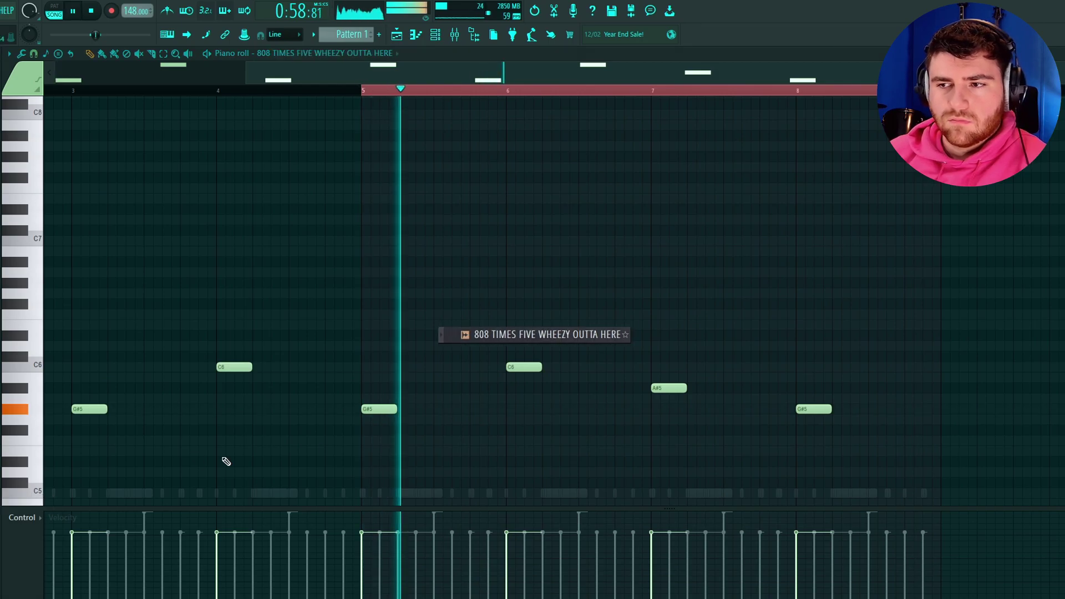
pyautogui.press('F6')
pyautogui.click(416, 335)
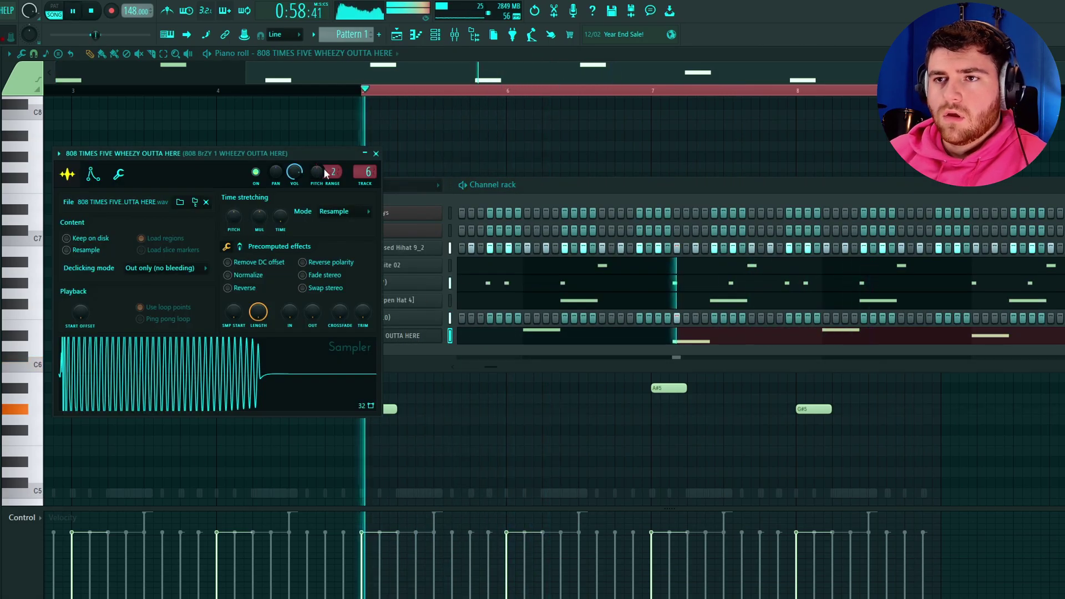
pyautogui.click(376, 154)
# Check the 808's pitch with GTune on mixer track 6, and resume playback
pyautogui.press('F9')
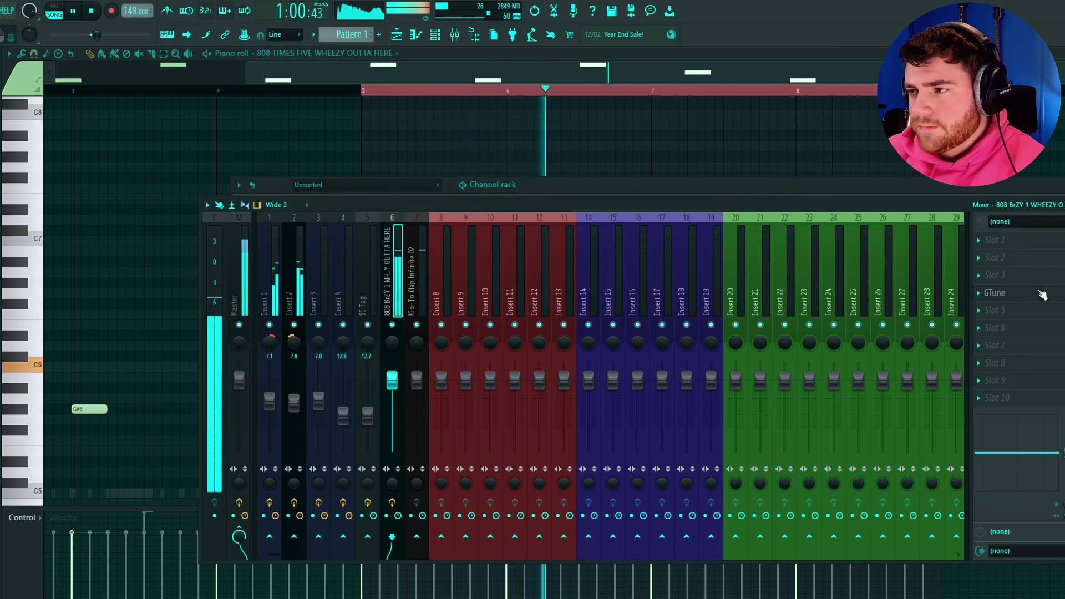
pyautogui.press('space')
pyautogui.press('q')
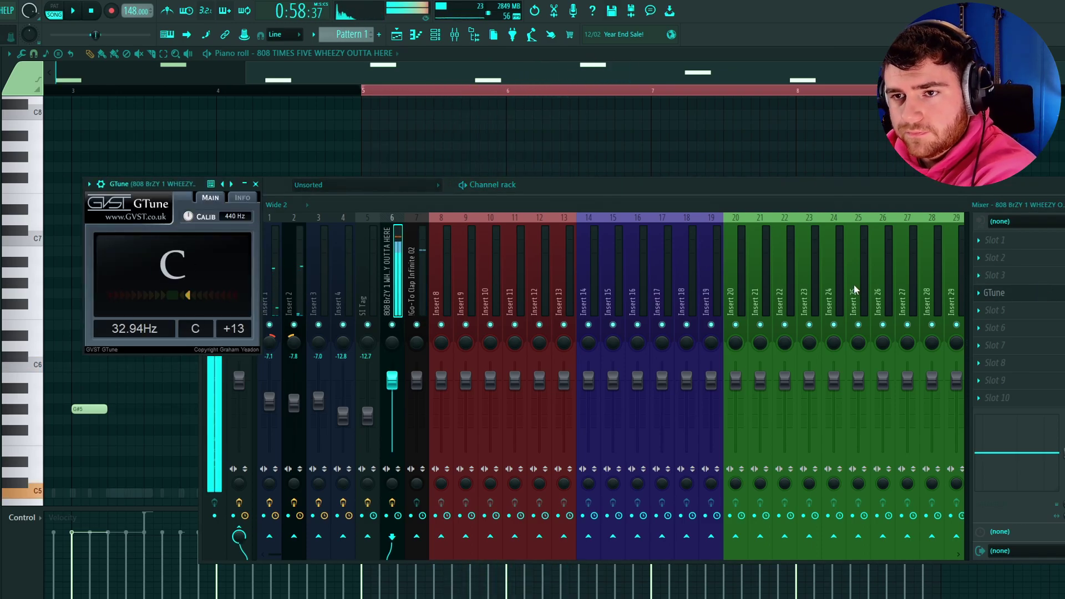
pyautogui.press('q')
pyautogui.rightClick(456, 140)
pyautogui.press('space')
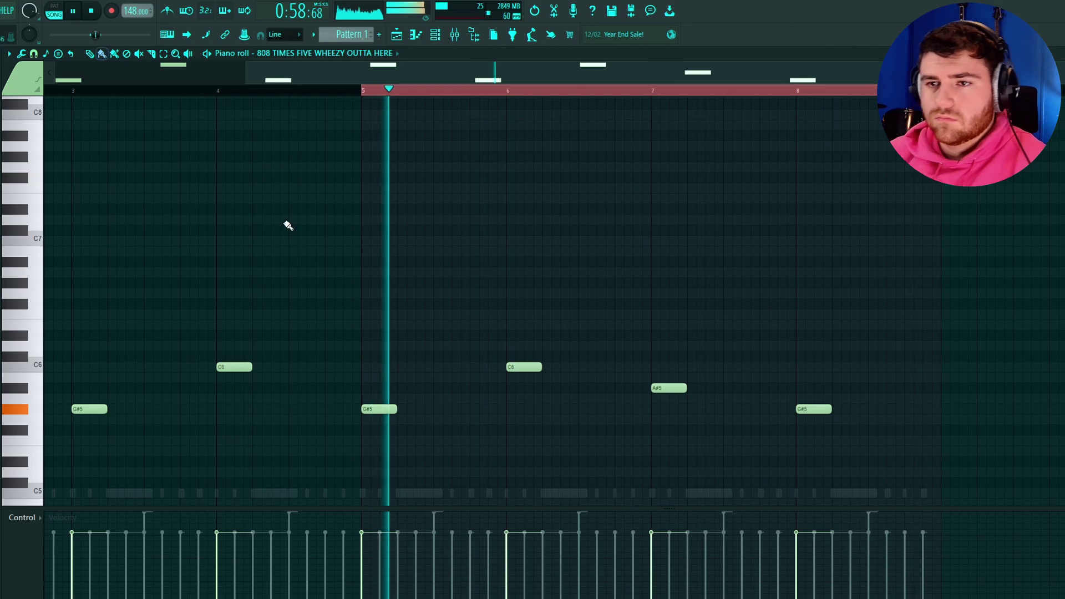
# Try the wheezy future juice wrld session 808 (1) sample in the 808 channel and view its sampler settings
pyautogui.press('space')
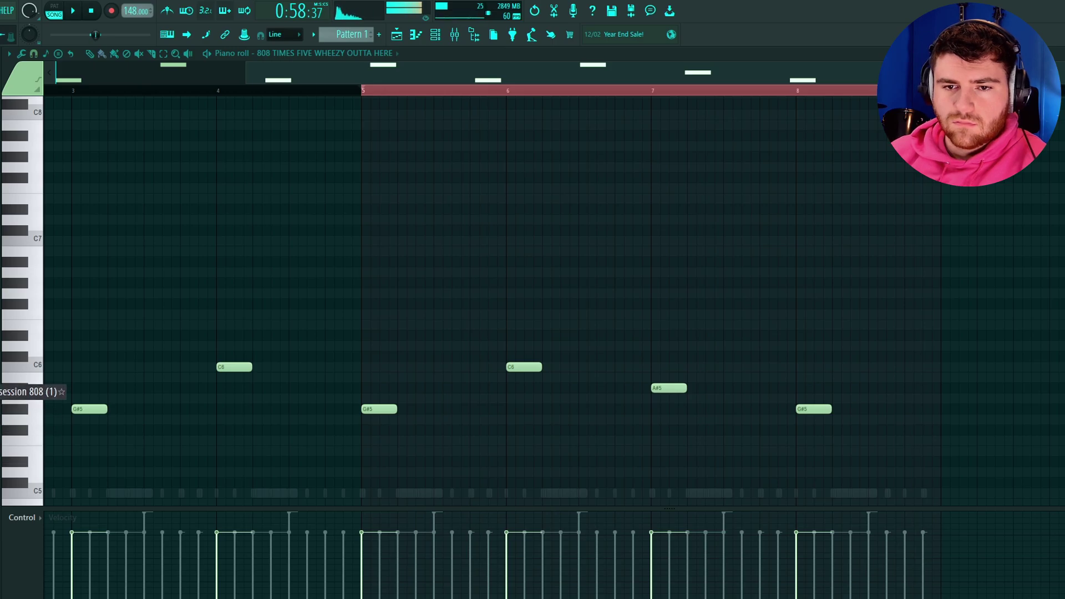
pyautogui.press('F6')
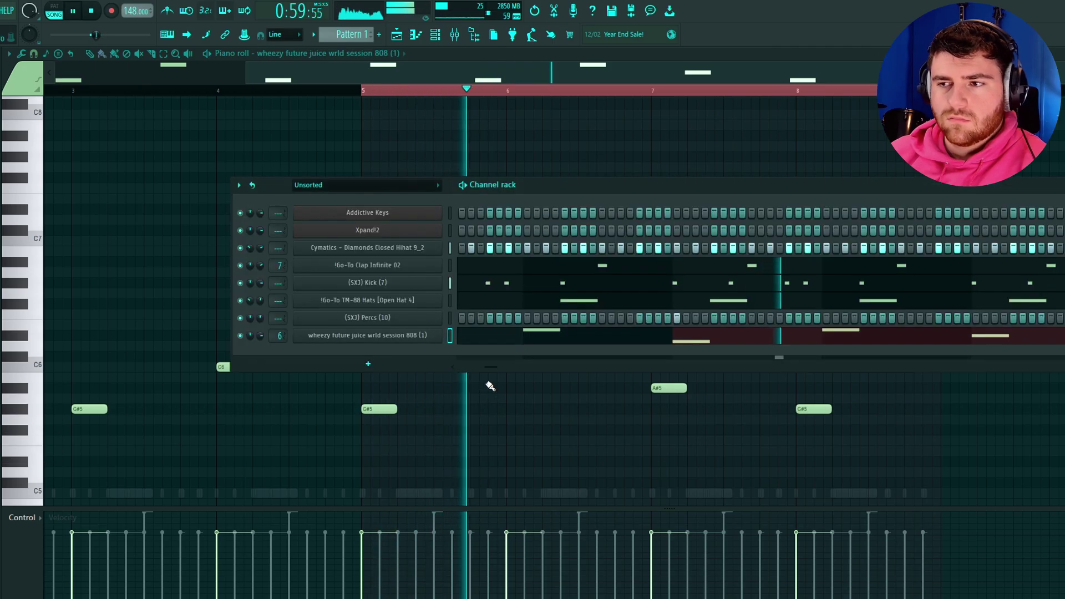
pyautogui.click(380, 339)
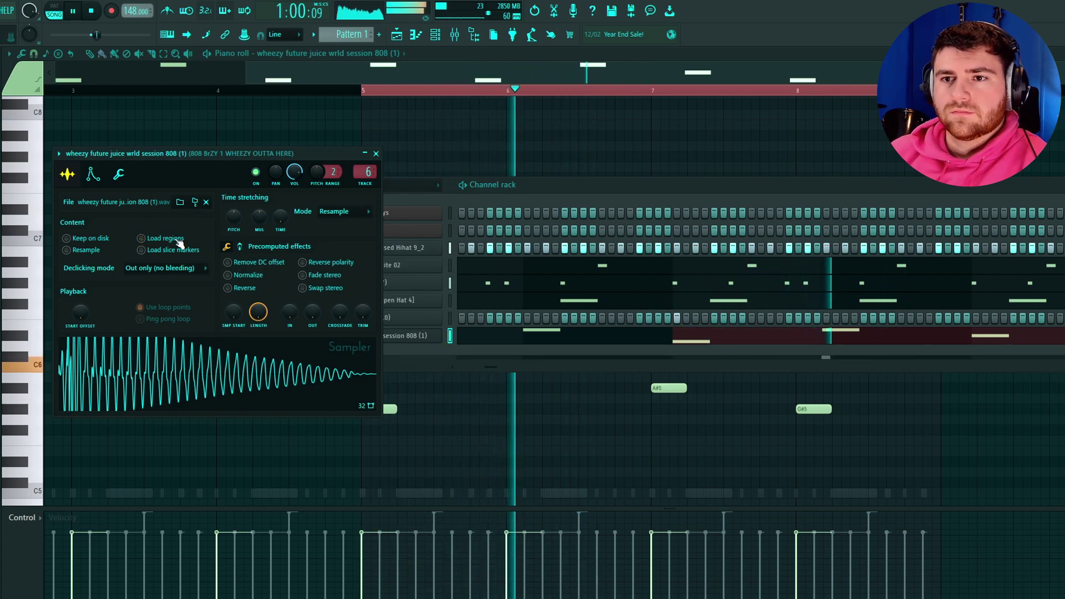
pyautogui.click(376, 153)
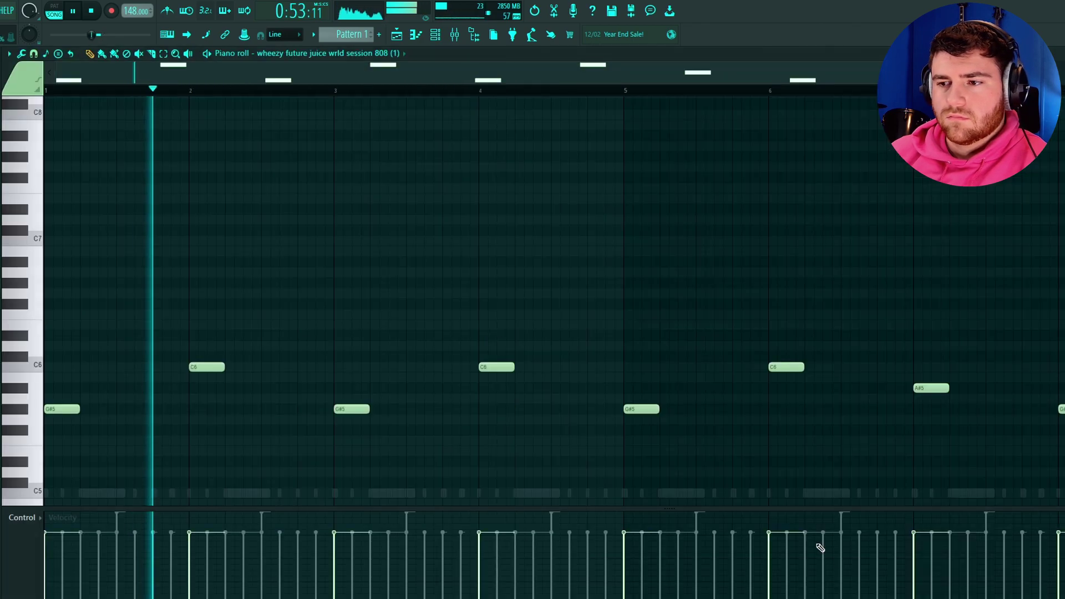
# Load the Plugger Lang - 808 sample with a volume envelope and root note A#4, and check its tuning in GTune
pyautogui.press('F6')
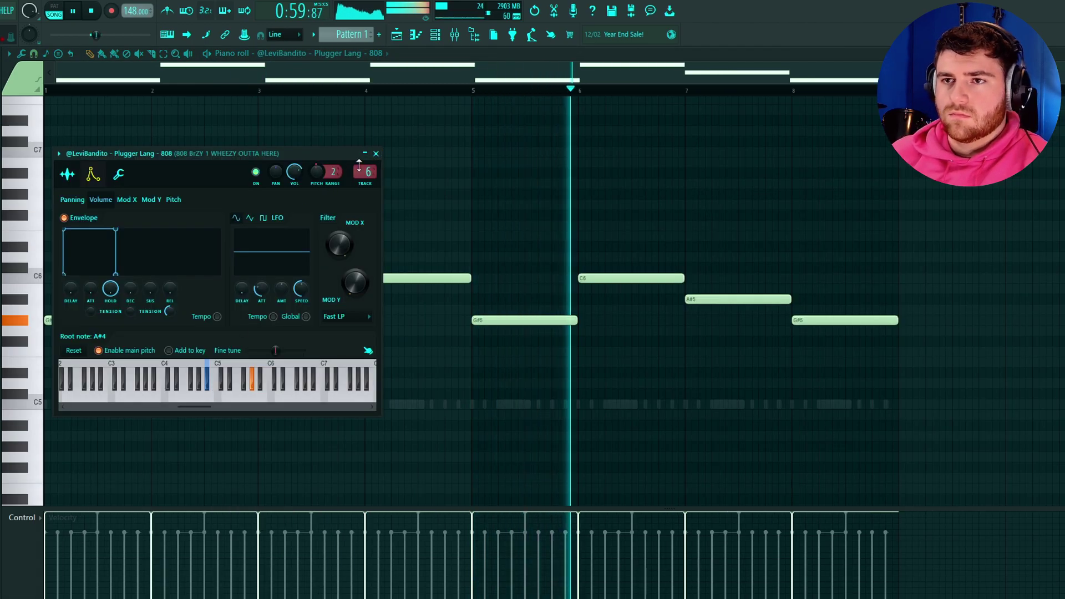
pyautogui.click(372, 153)
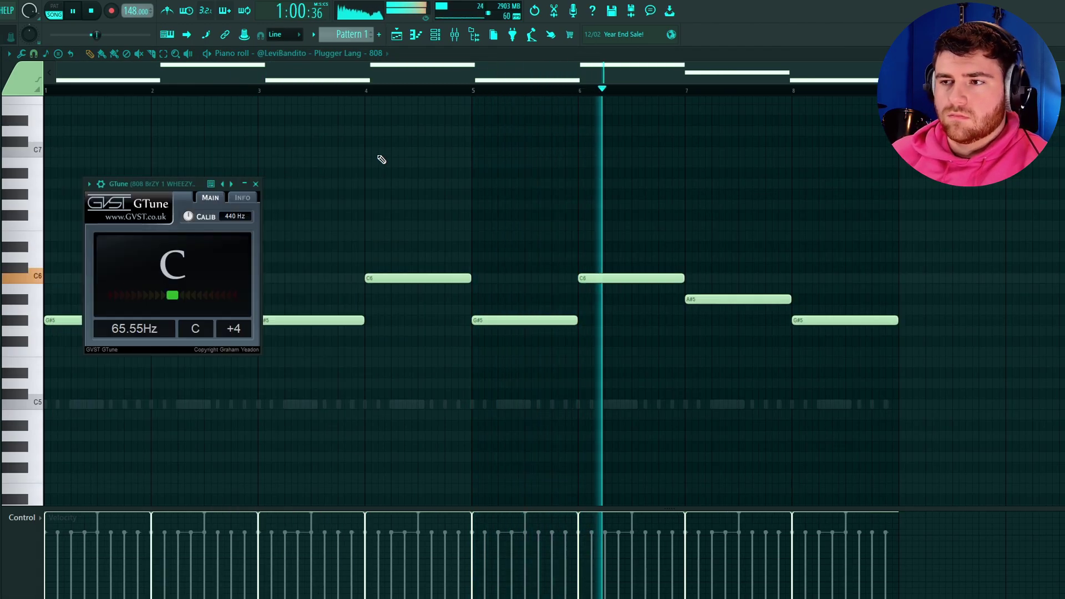
pyautogui.rightClick(435, 174)
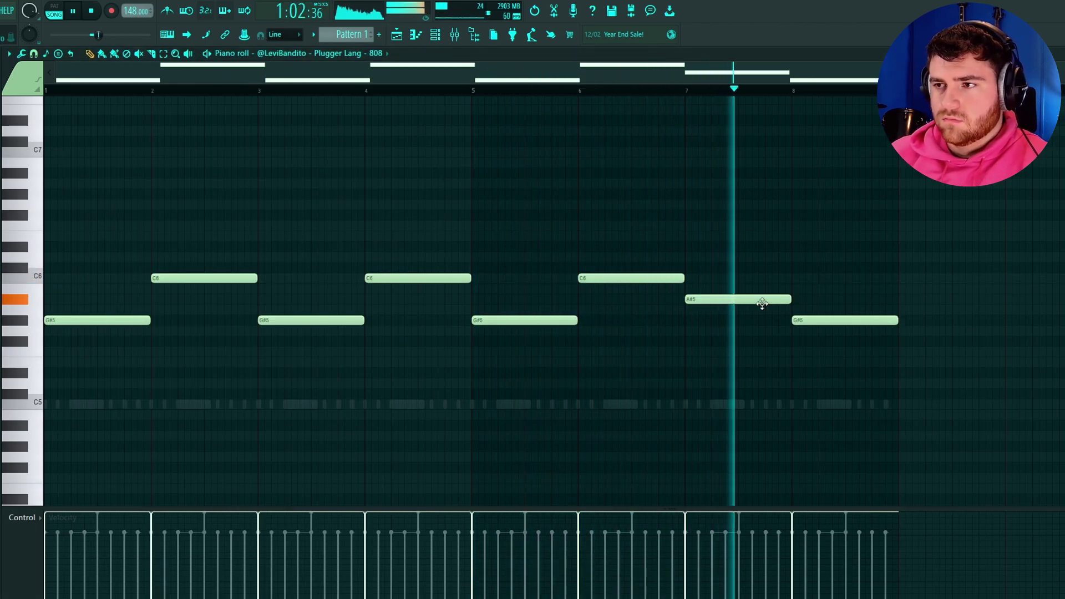
# Transpose the 808's C6 notes down one octave to C5
pyautogui.moveTo(773, 290); pyautogui.dragTo(122, 214)
pyautogui.hotkey('ctrl', 'Down')
pyautogui.click(296, 195)
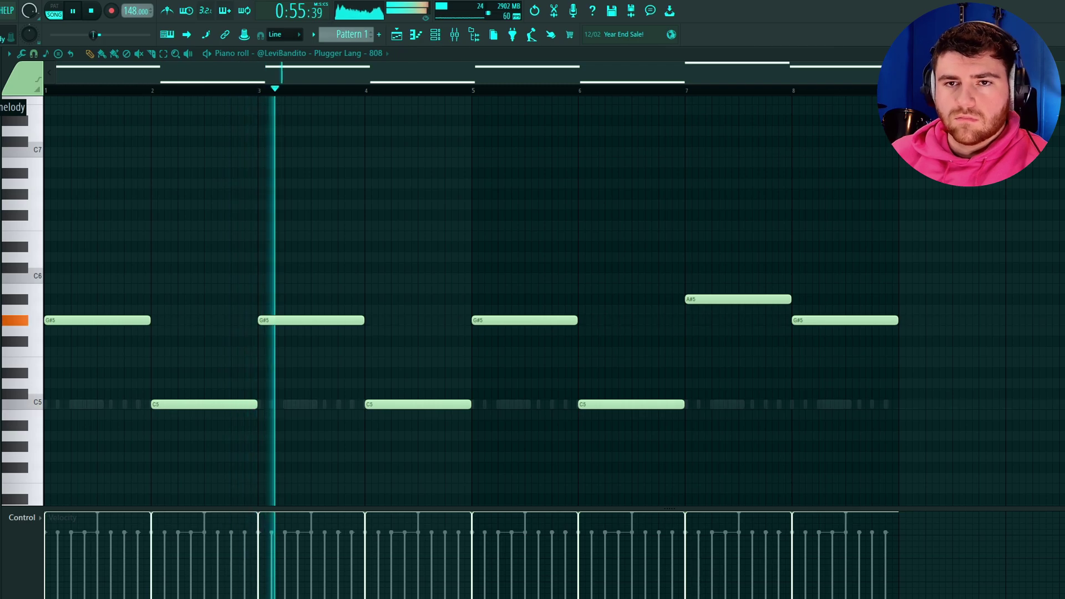
# Convert the Cymatics - Diamonds Closed Hihat 9_2 steps into piano roll notes
pyautogui.middleClick(237, 297)
pyautogui.click(195, 301)
pyautogui.press('Tab')
pyautogui.press('Tab')
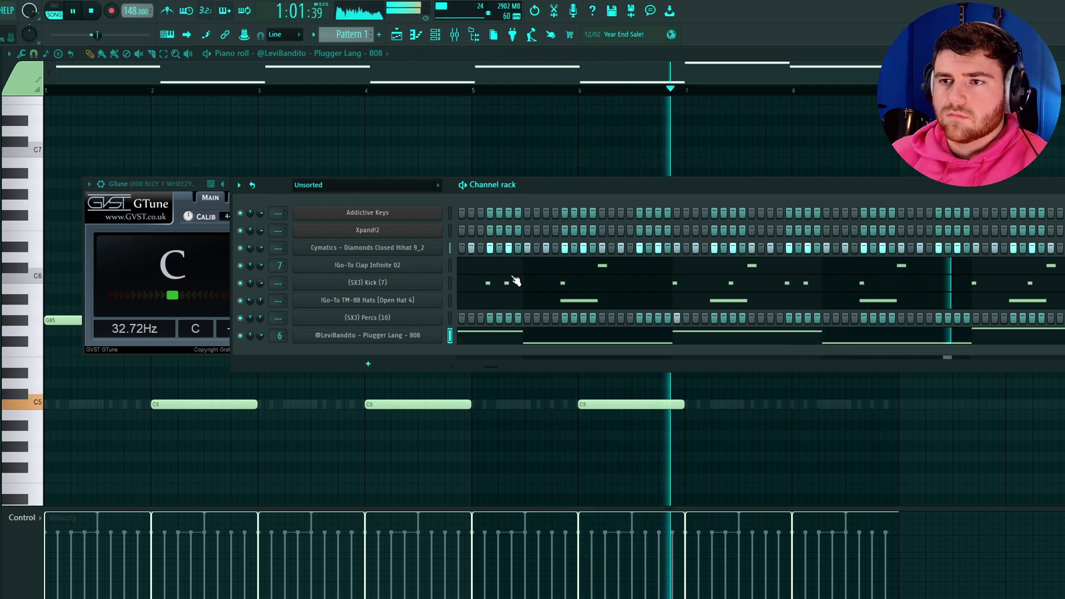
pyautogui.rightClick(444, 244)
pyautogui.click(475, 256)
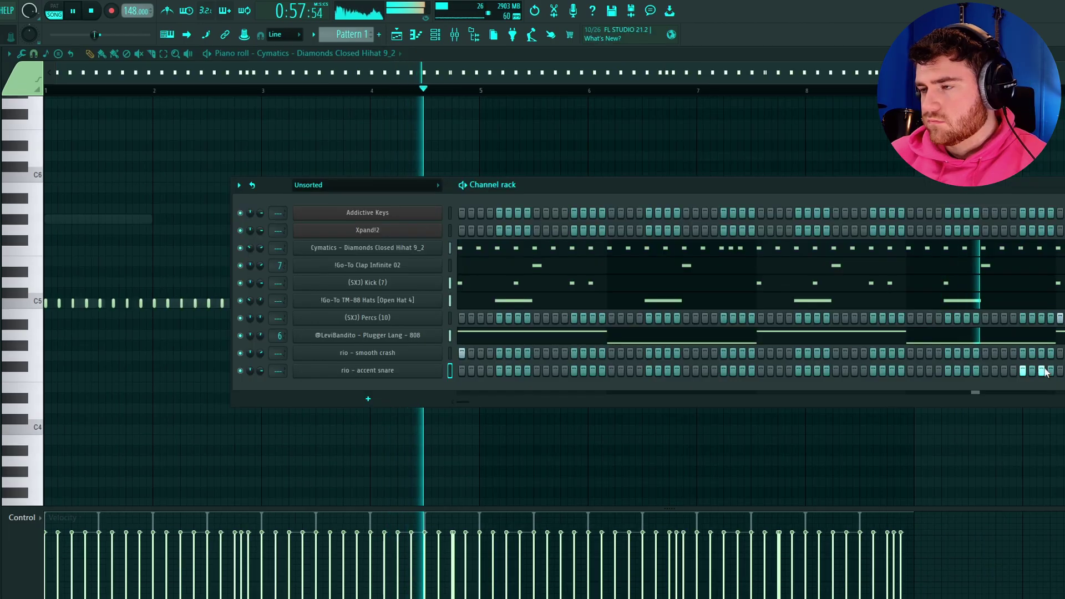
# Open the rio - accent snare hits in the piano roll, select bars 5 to 8 on the timeline and play the pattern
pyautogui.rightClick(444, 371)
pyautogui.click(475, 383)
pyautogui.press('space')
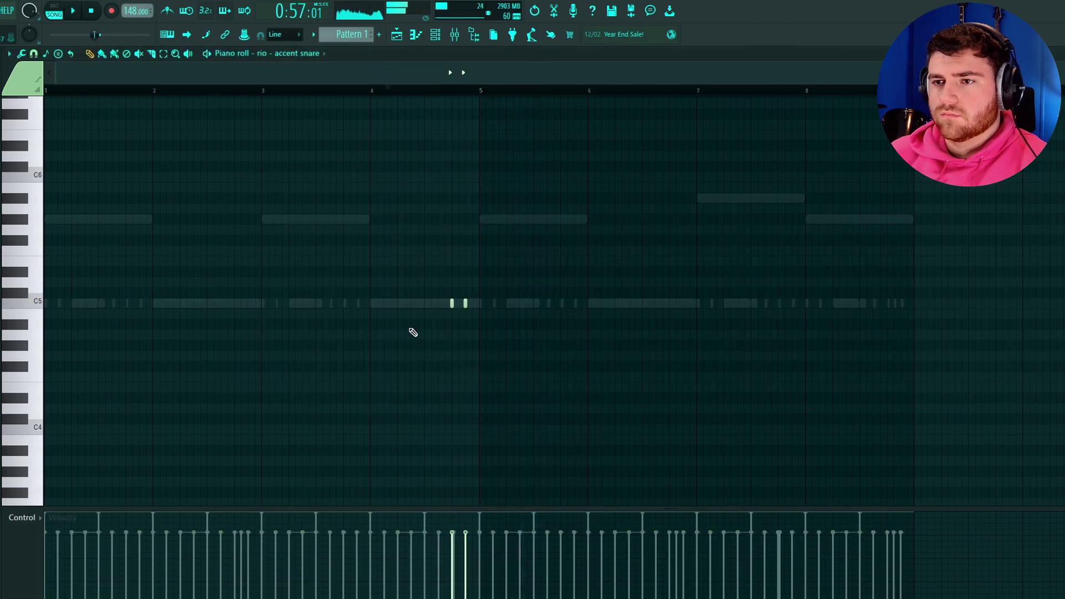
pyautogui.press('space')
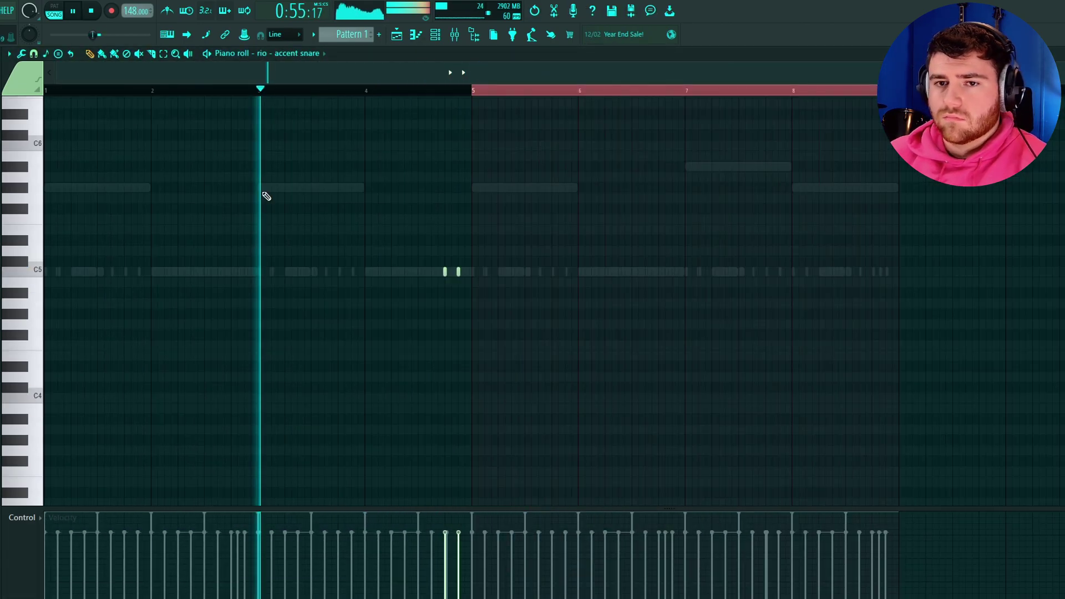
# Load the rio - king perc and rio - bell perc samples as new channels below the rio - light snare
pyautogui.press('F6')
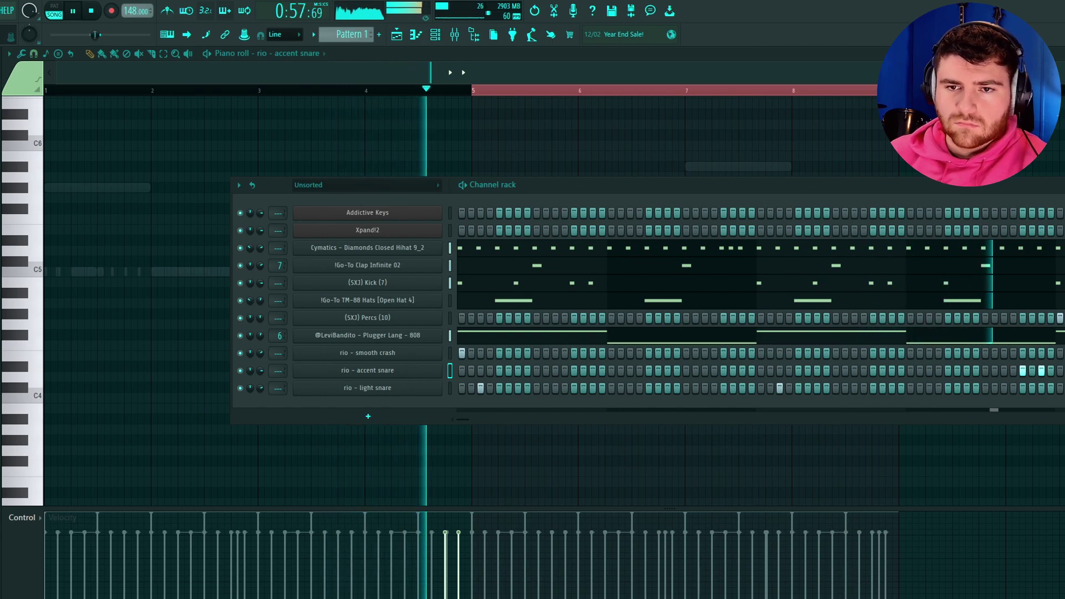
pyautogui.moveTo(166, 431); pyautogui.dragTo(333, 411)
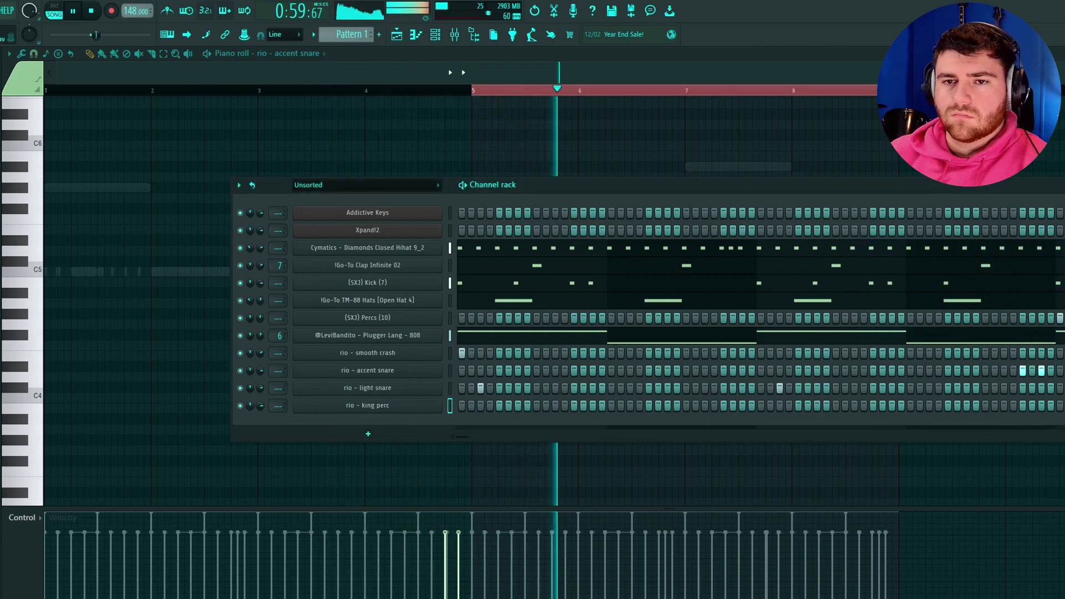
pyautogui.moveTo(418, 429); pyautogui.dragTo(399, 423)
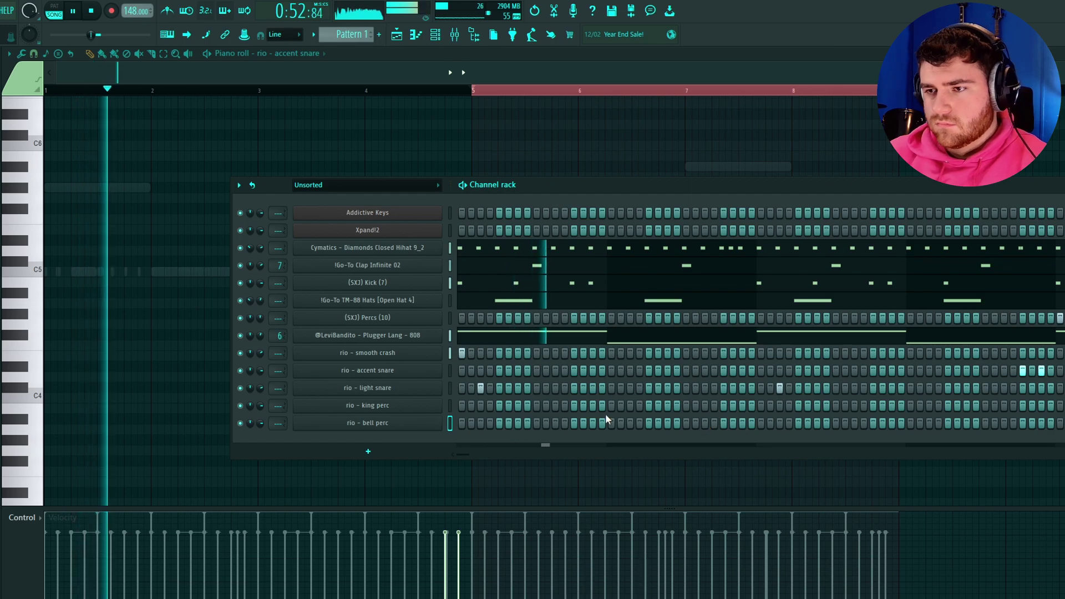
# Place rio - king perc hits on steps 15 and 19, and repeat them four bars on in the piano roll
pyautogui.click(630, 405)
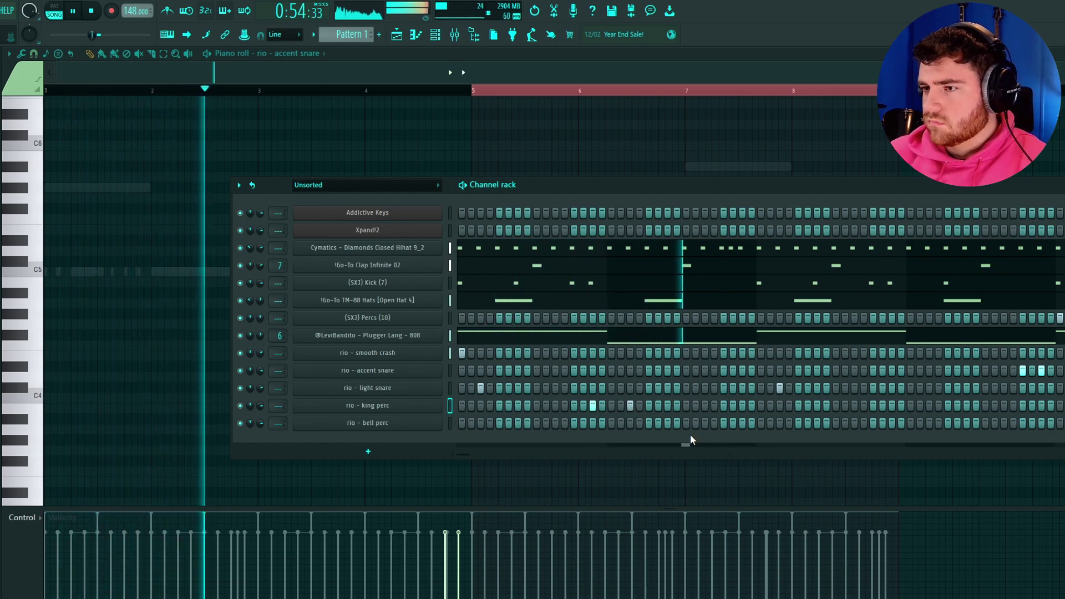
pyautogui.rightClick(368, 405)
pyautogui.click(471, 406)
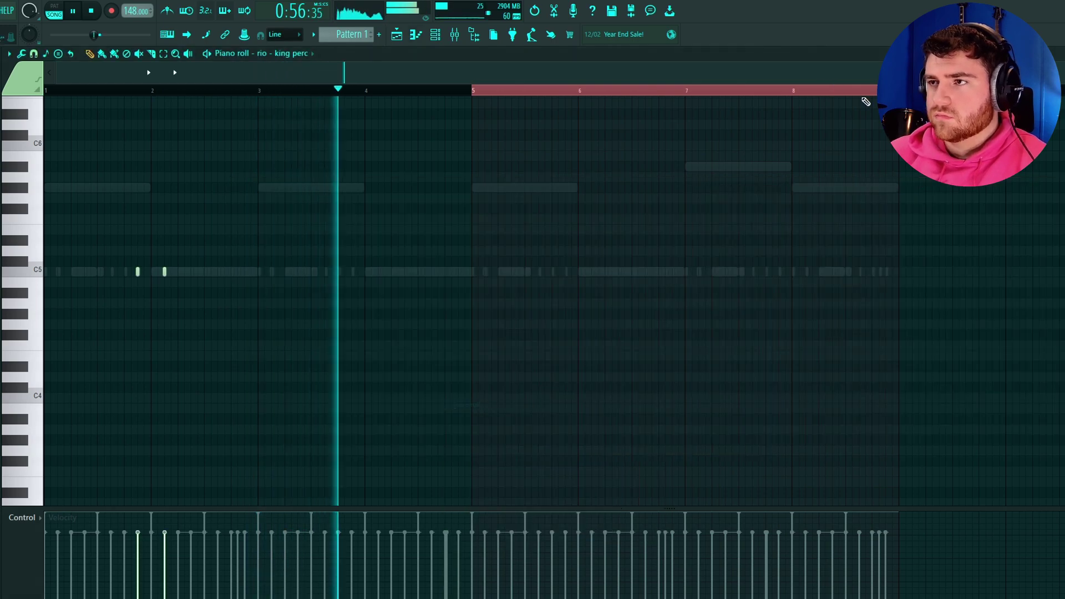
pyautogui.press('F6')
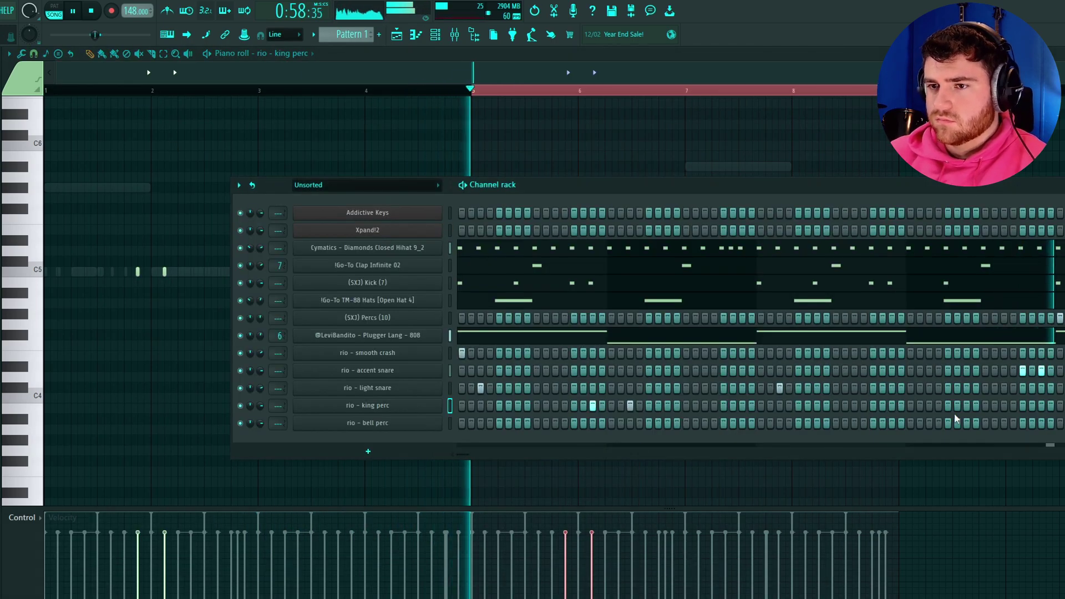
# Write a rio - bell perc part in the piano roll with D5 at bars 1 and 3 and two higher notes in bar 4
pyautogui.rightClick(367, 423)
pyautogui.click(466, 422)
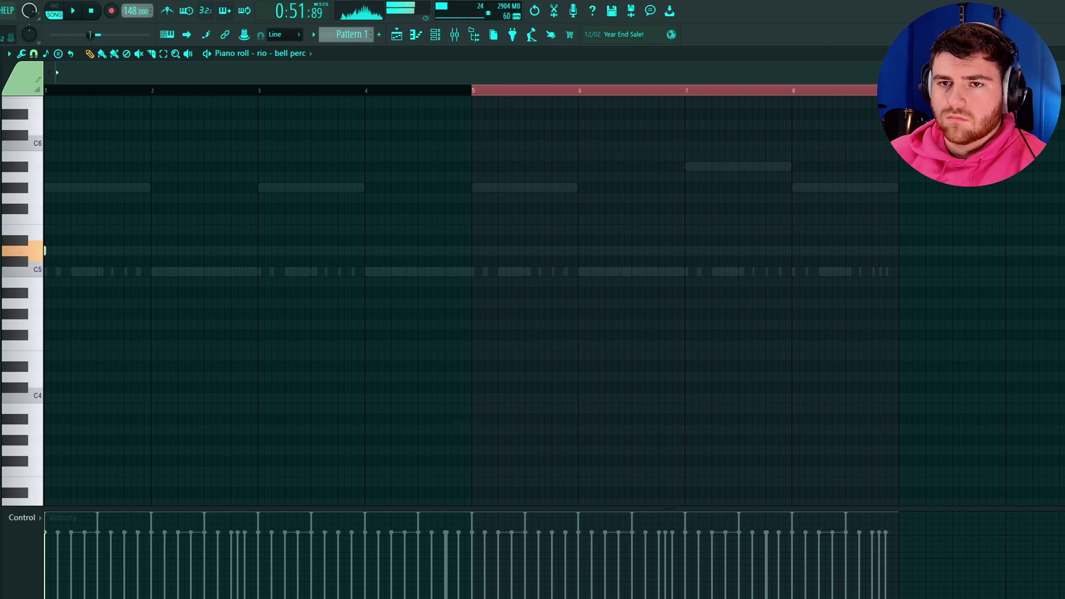
pyautogui.press('space')
pyautogui.press('F6')
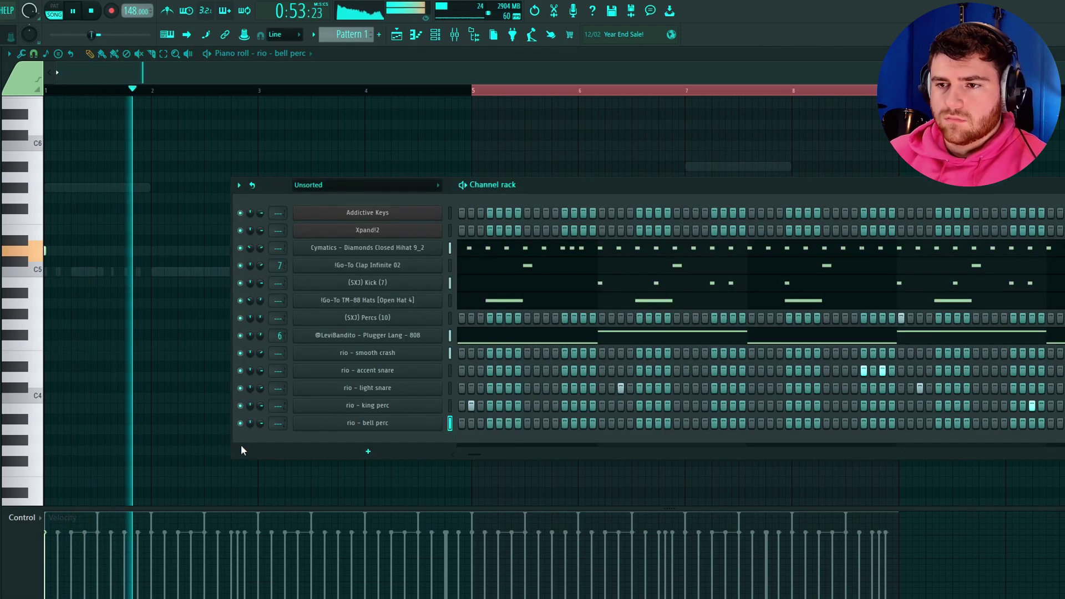
pyautogui.press('F6')
pyautogui.scroll(2, 272, 277)
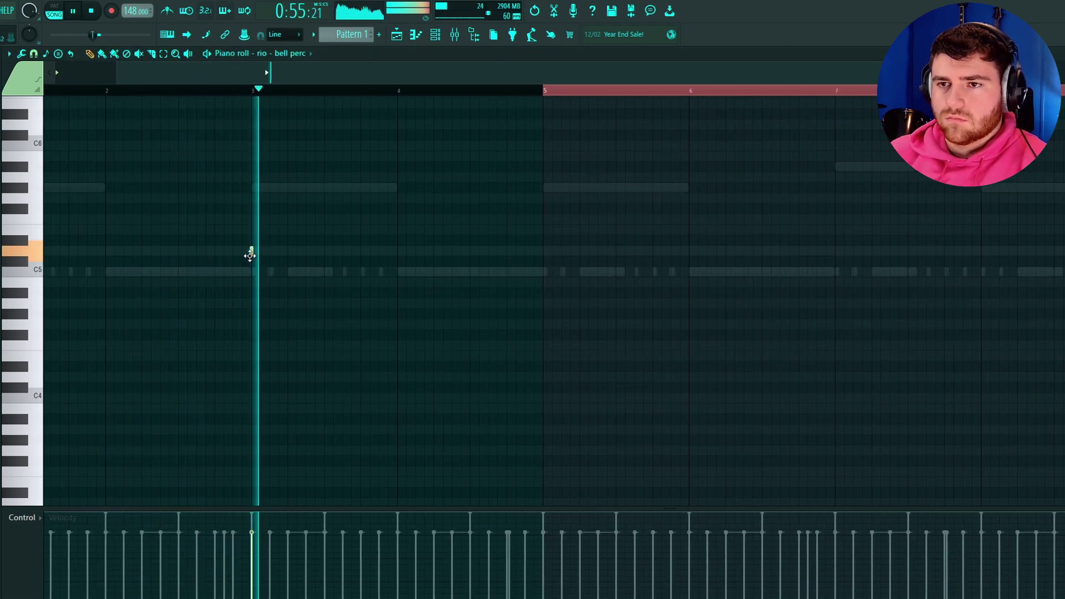
pyautogui.scroll(2, 425, 316)
pyautogui.click(376, 177)
pyautogui.press('space')
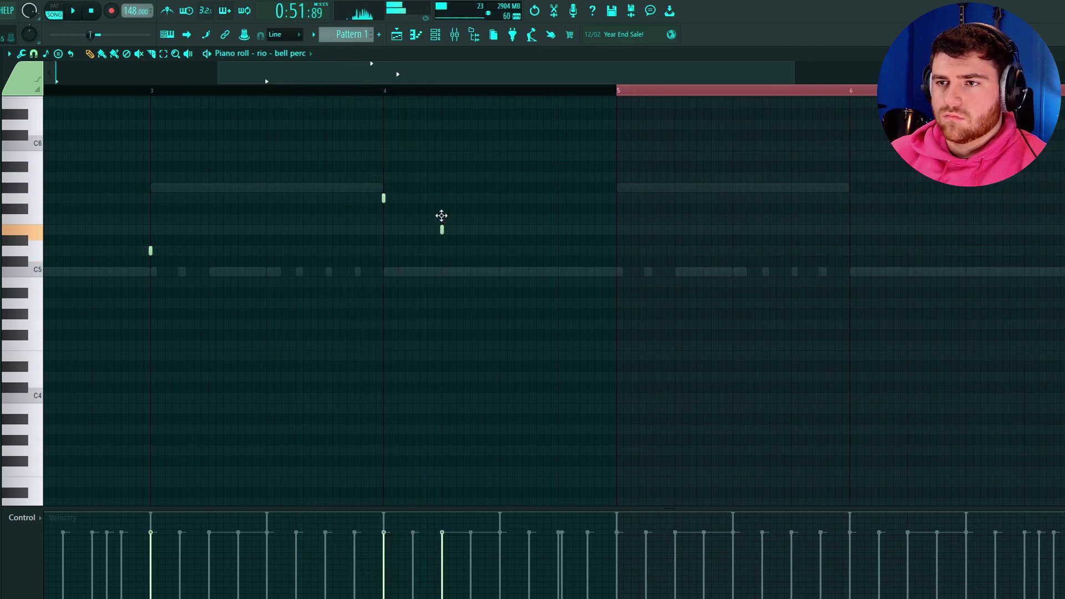
# Duplicate the rio - bell perc notes into bars 5 to 8 and delete the G5 and F5 notes from bar 4
pyautogui.scroll(1, 466, 319)
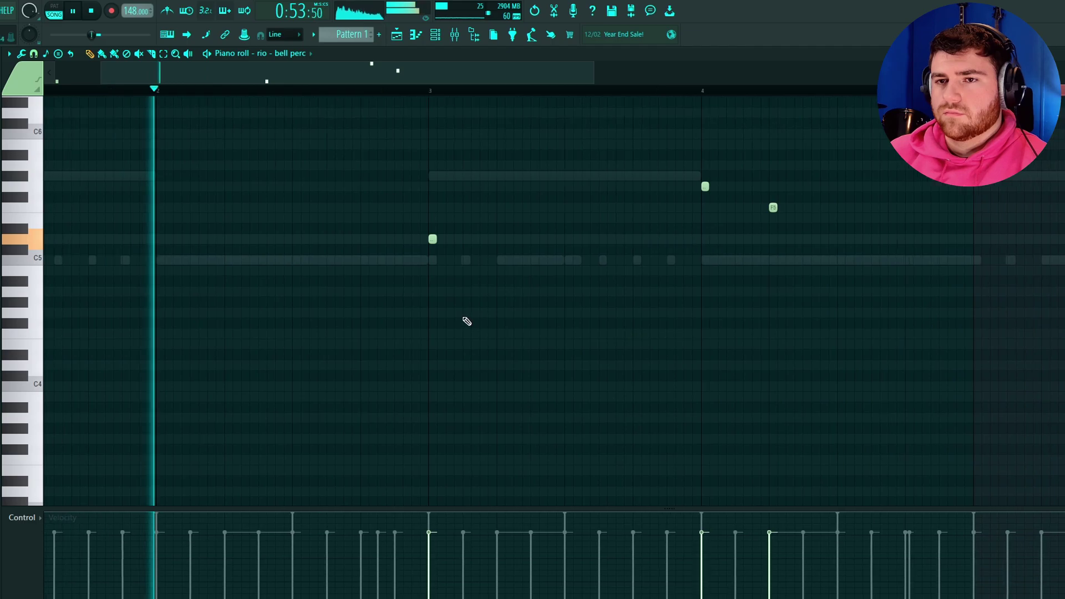
pyautogui.press('F6')
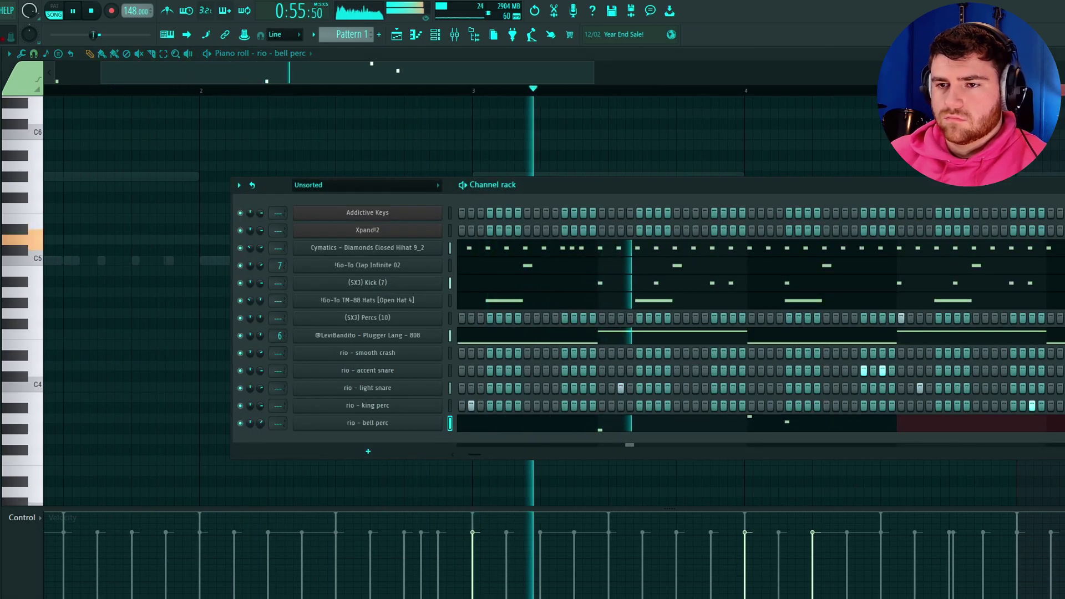
pyautogui.press('F6')
pyautogui.scroll(-3, 673, 406)
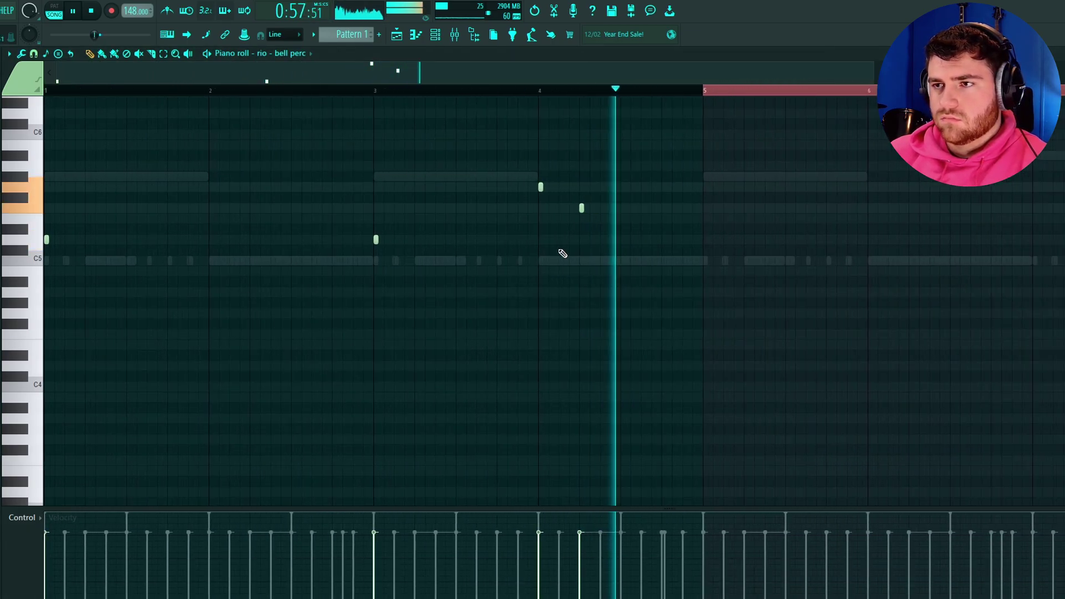
pyautogui.scroll(-3, 814, 268)
pyautogui.hotkey('ctrl', 'a')
pyautogui.hotkey('ctrl', 'b')
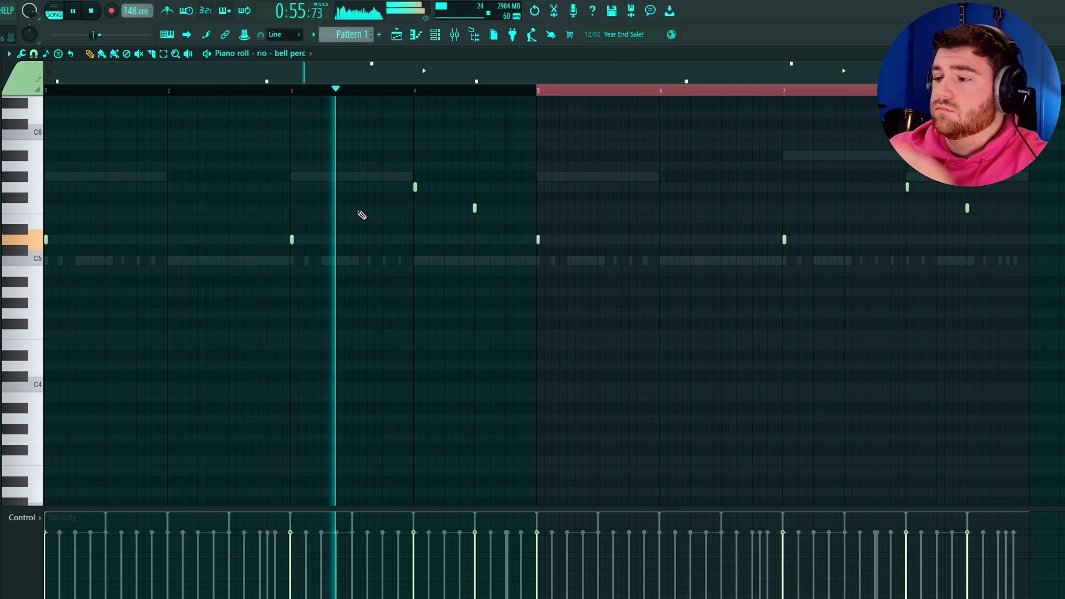
pyautogui.rightClick(415, 187)
pyautogui.rightClick(475, 208)
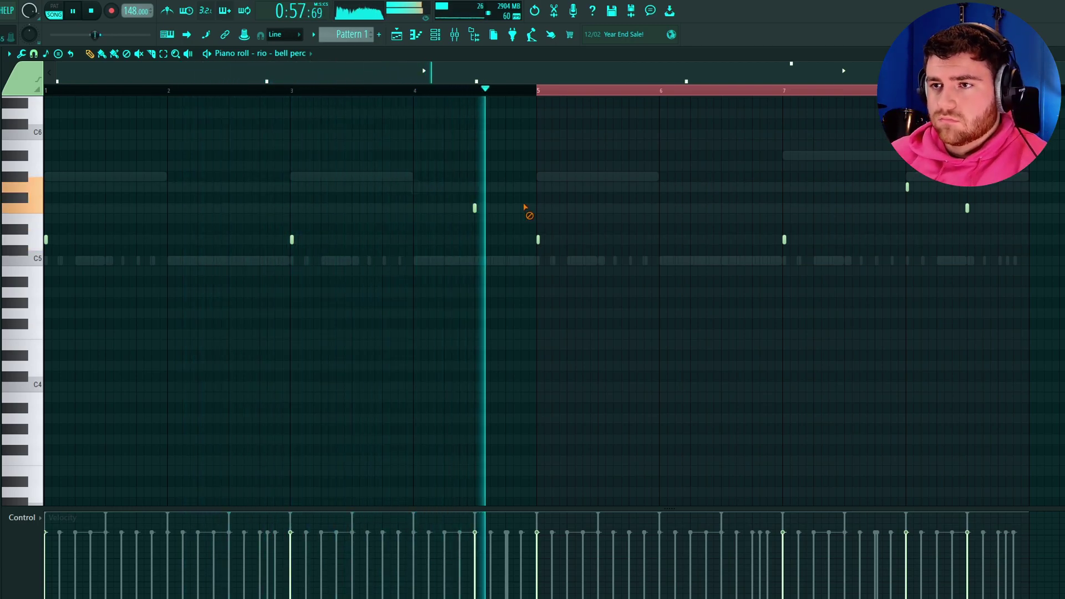
# Place a vell2k rim 1 hit on step 15 and toggle the rio - king perc hit on the same step
pyautogui.scroll(3, 592, 231)
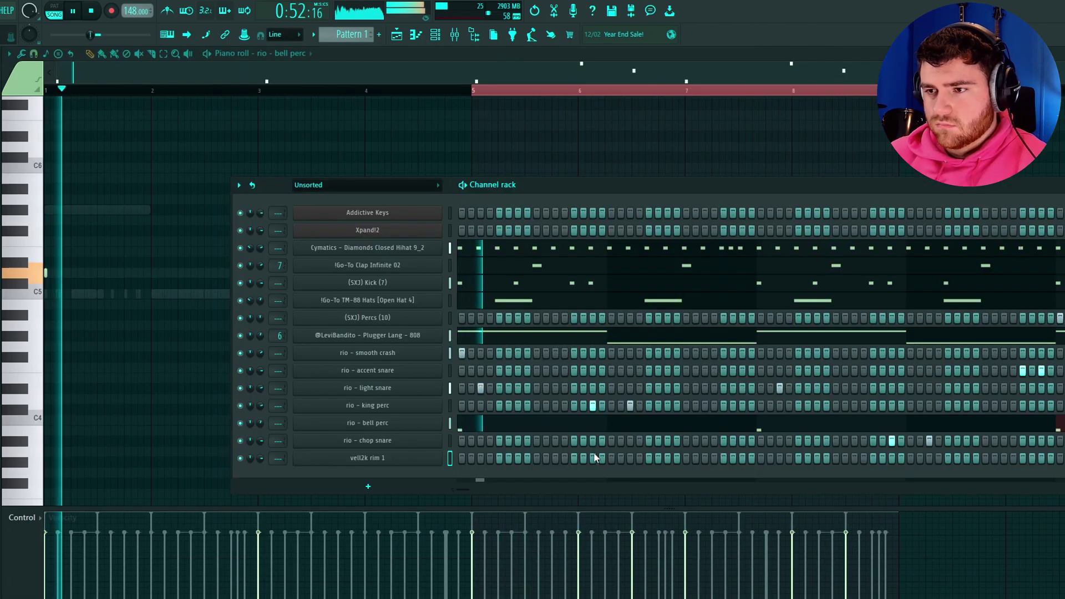
pyautogui.click(594, 458)
pyautogui.click(592, 407)
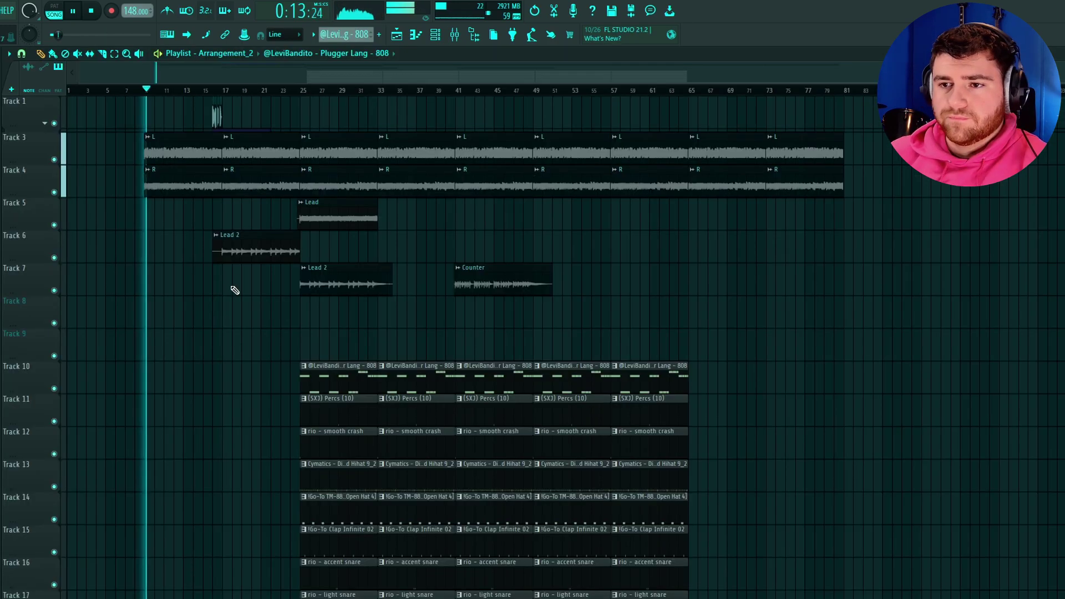
# Move the whole block of 808 and drum clips on tracks 10 to 22 eight bars earlier to start at bar 17
pyautogui.scroll(-6, 555, 388)
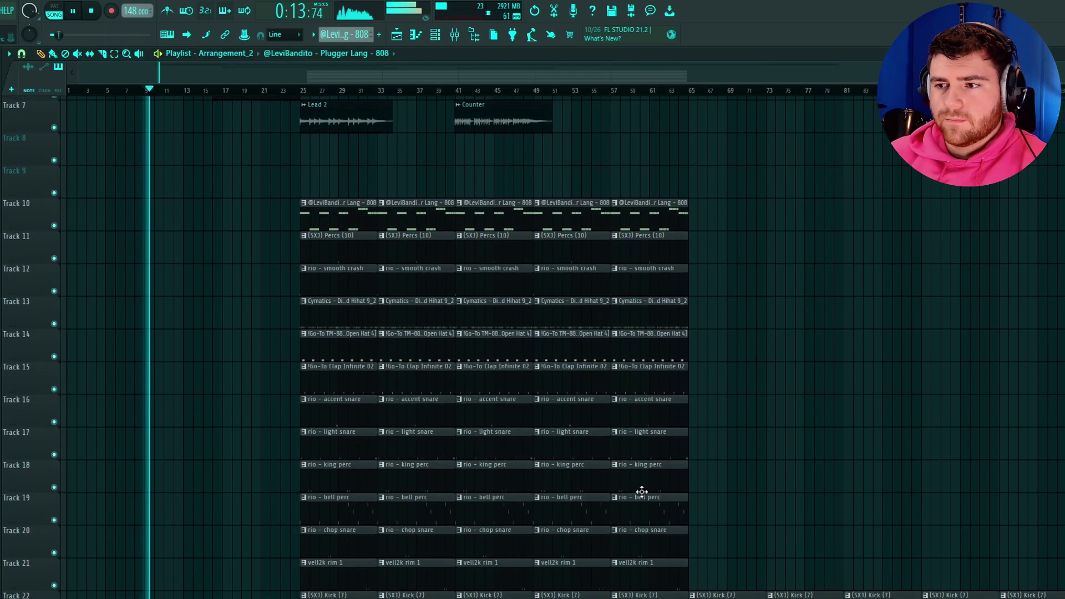
pyautogui.scroll(2, 444, 455)
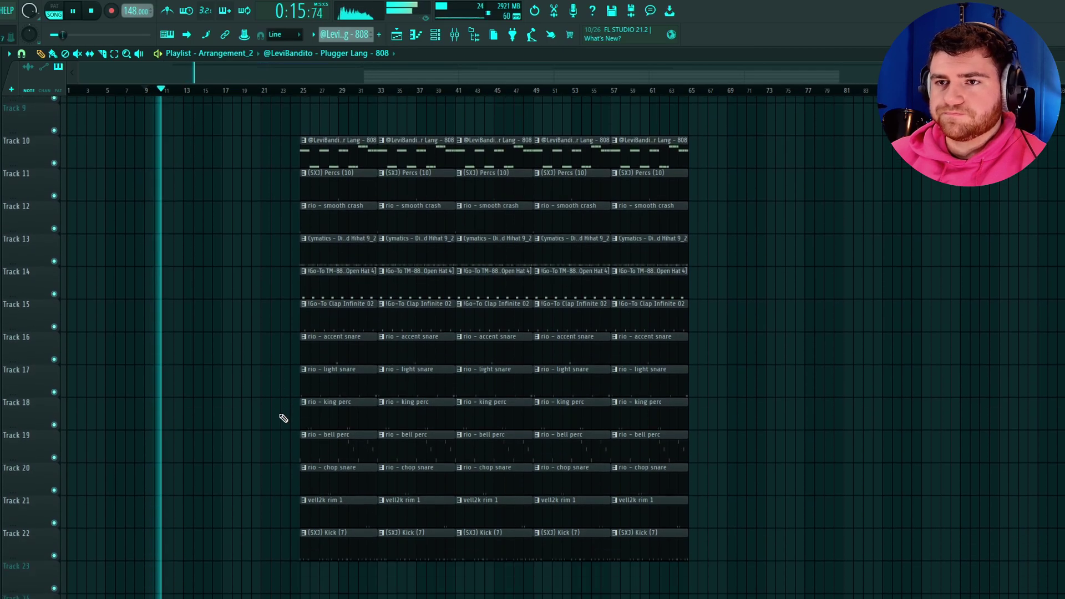
pyautogui.moveTo(429, 557); pyautogui.dragTo(327, 73)
pyautogui.moveTo(309, 155); pyautogui.dragTo(647, 590)
pyautogui.moveTo(330, 553); pyautogui.dragTo(249, 542)
pyautogui.keyDown('ctrl'); pyautogui.click(143, 510); pyautogui.keyUp('ctrl')
pyautogui.scroll(4, 143, 509)
pyautogui.scroll(3, 156, 449)
pyautogui.scroll(1, 182, 438)
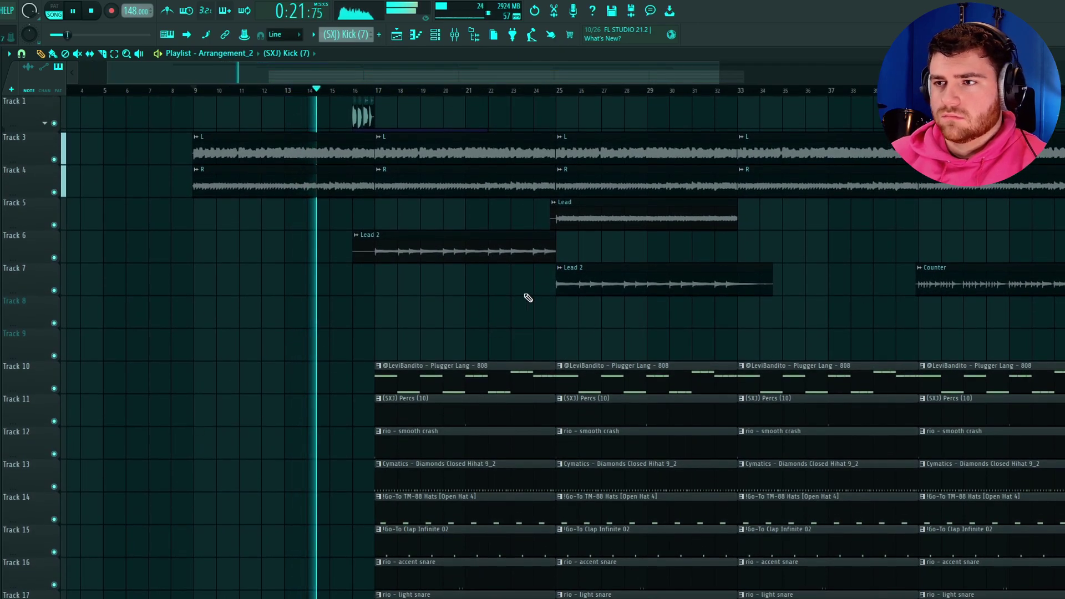
# Copy the Lead clip on Track 5 into the intro and trim it to bars 13 to 17
pyautogui.moveTo(674, 225); pyautogui.dragTo(289, 222)
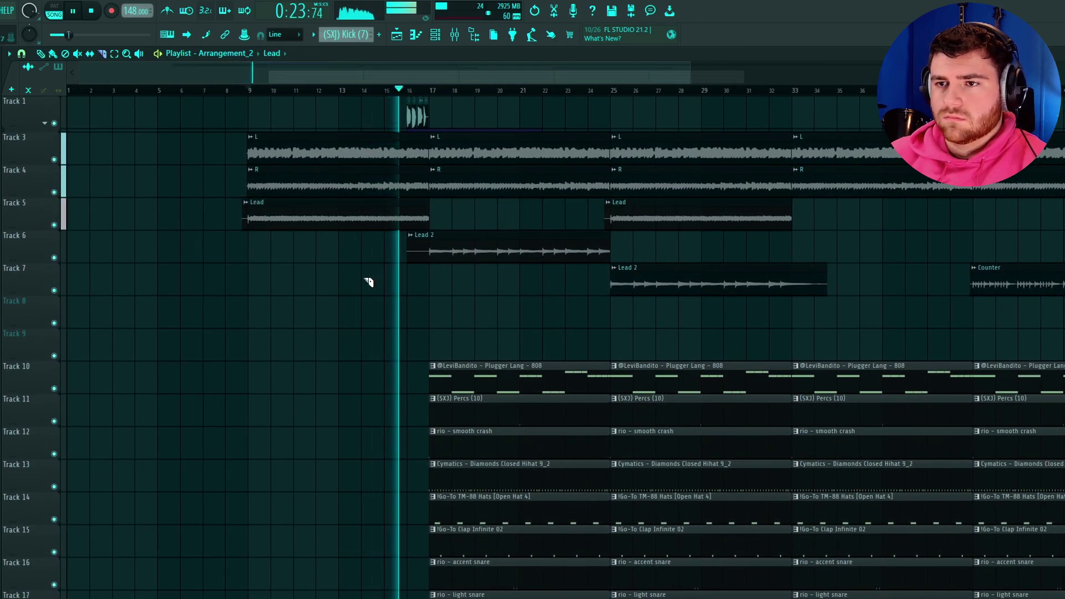
pyautogui.scroll(-5, 397, 290)
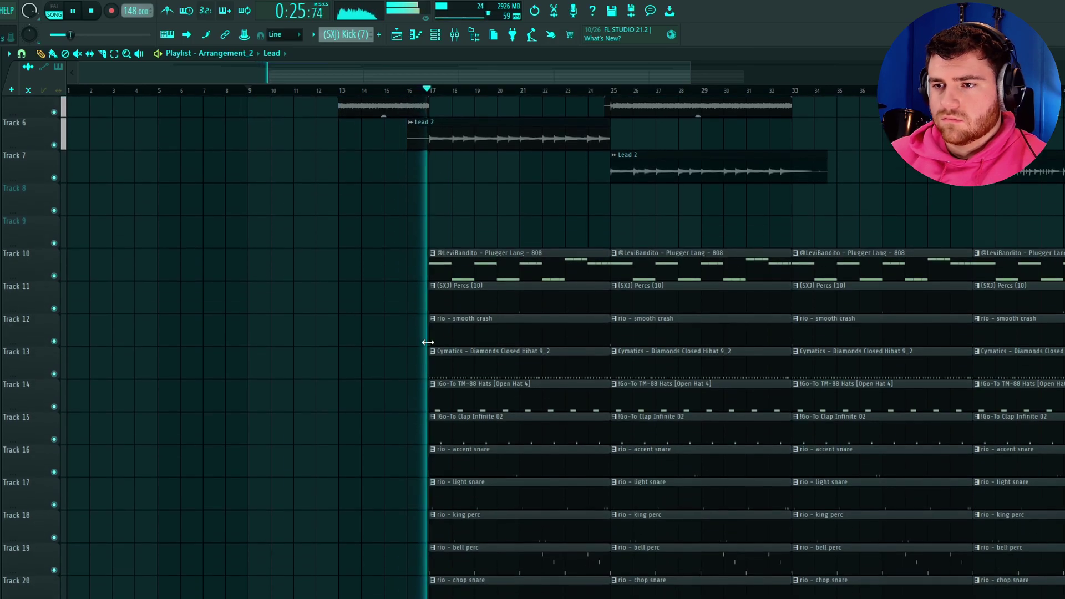
# Delete the open hat clip and the clips on tracks 16 to 22 from bars 17 to 25, keeping the clap
pyautogui.moveTo(507, 500); pyautogui.dragTo(505, 271)
pyautogui.hotkey('ctrl', 'z')
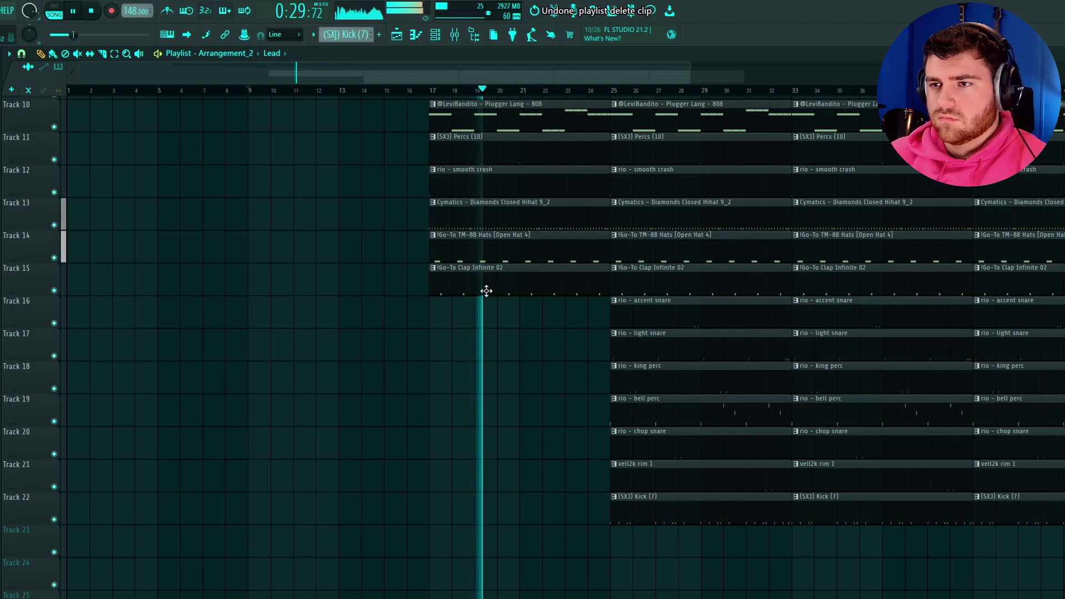
pyautogui.scroll(2, 486, 300)
pyautogui.rightClick(491, 352)
pyautogui.scroll(2, 495, 383)
pyautogui.scroll(1, 447, 401)
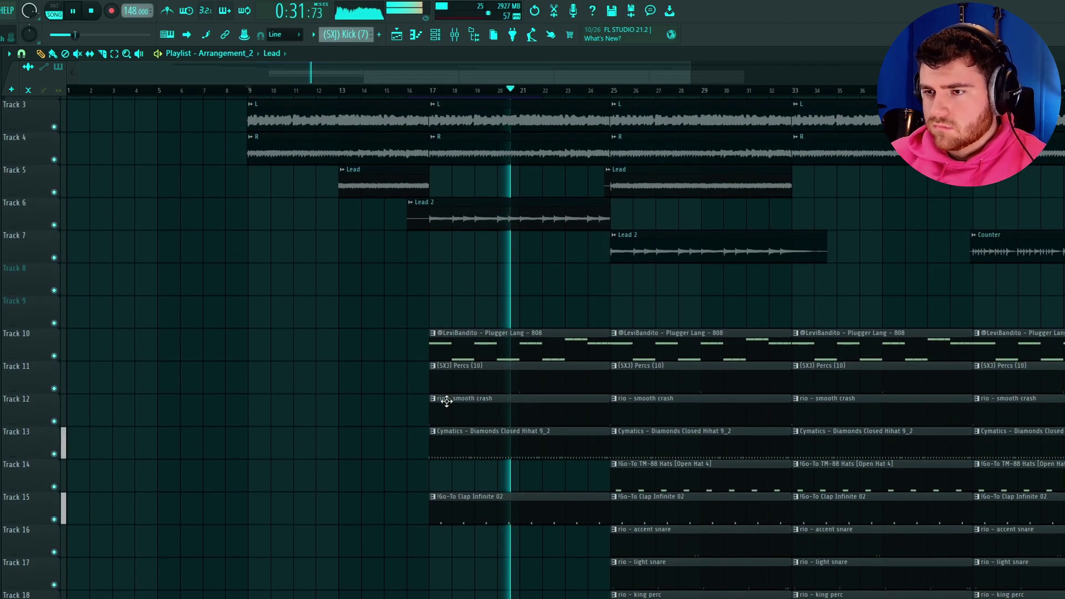
pyautogui.scroll(-7, 478, 416)
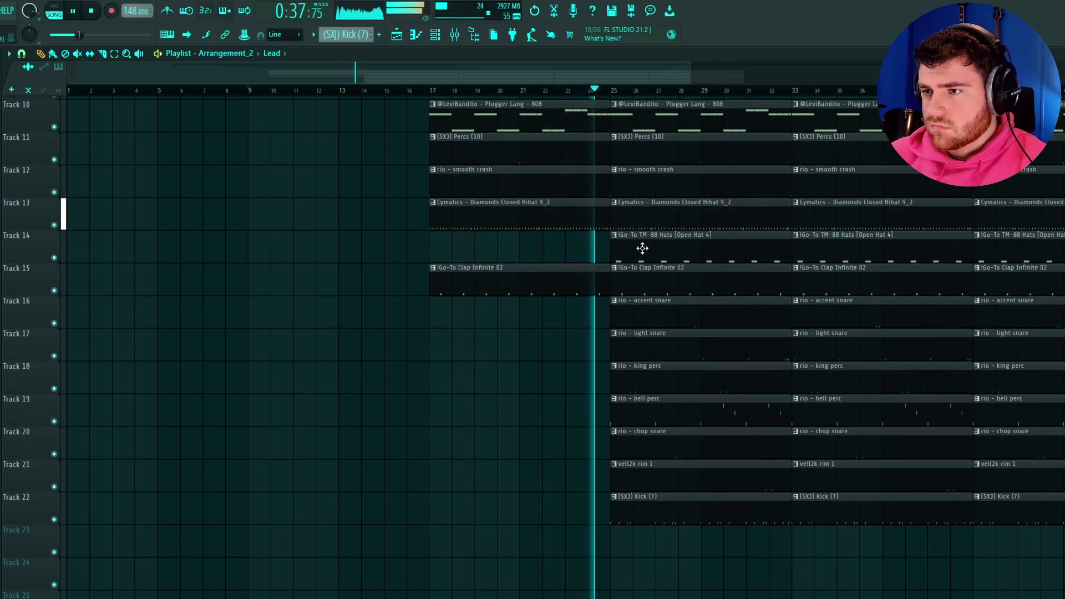
# Copy the open hat clip, the snare and percussion clips on tracks 16 to 21 and the kick clip from bar 25 to bar 17
pyautogui.moveTo(643, 248); pyautogui.dragTo(460, 243)
pyautogui.moveTo(596, 310); pyautogui.dragTo(661, 473)
pyautogui.moveTo(647, 341); pyautogui.dragTo(466, 338)
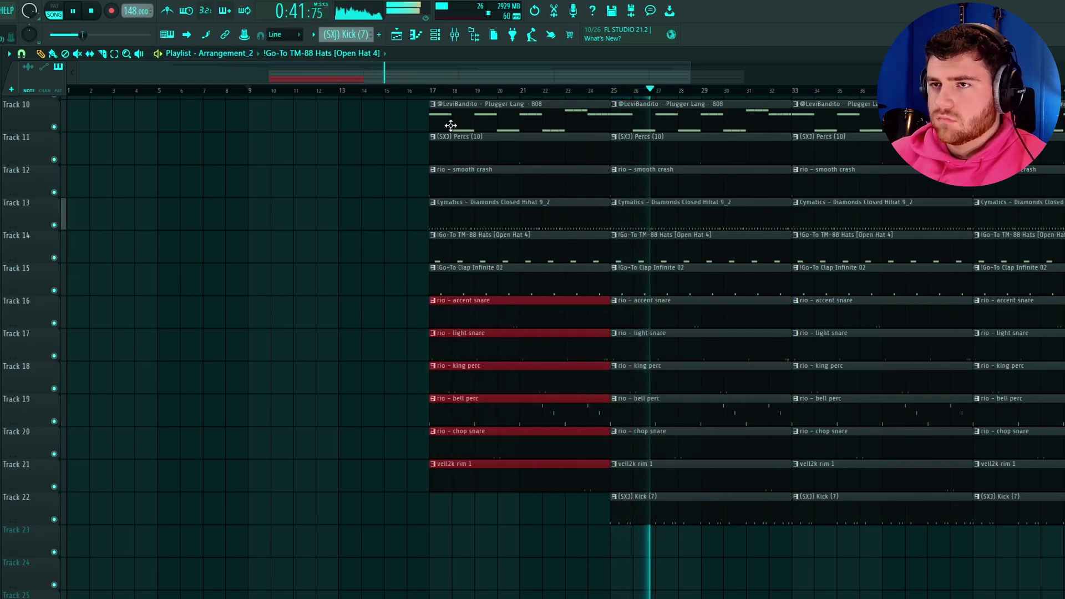
pyautogui.moveTo(674, 515); pyautogui.dragTo(493, 515)
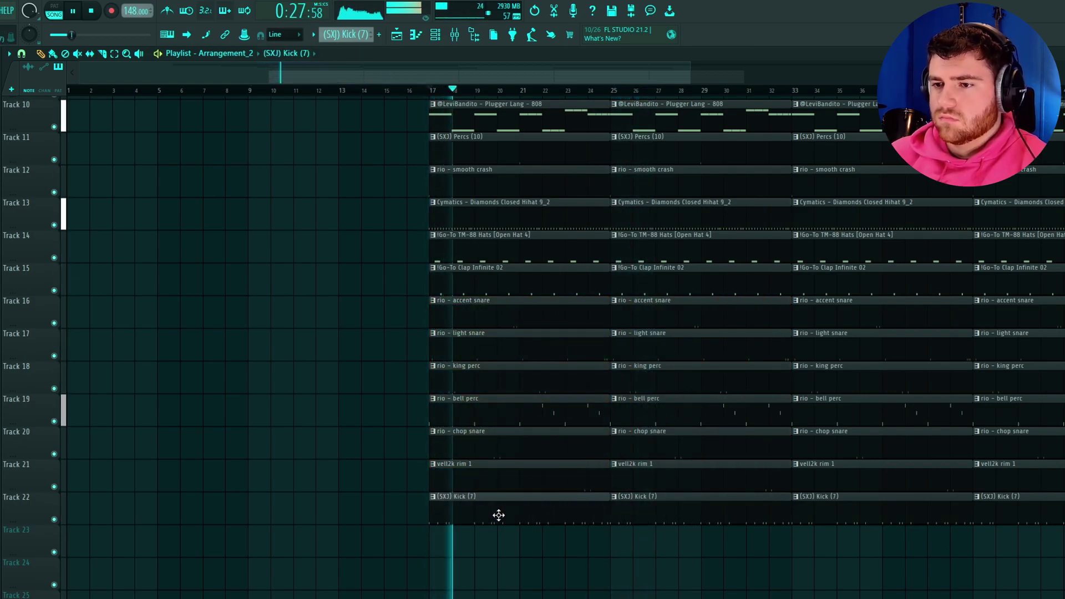
# Delete the open hat, rio - accent snare, rio - light snare and rio - bell perc clips from bars 17 to 25
pyautogui.scroll(5, 490, 516)
pyautogui.scroll(-2, 313, 463)
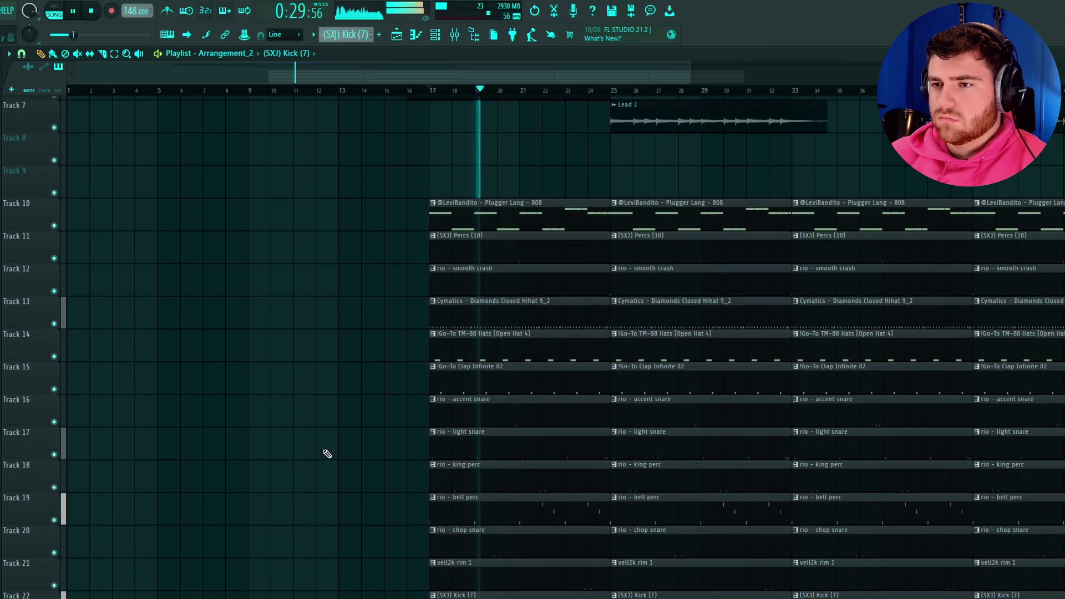
pyautogui.rightClick(484, 351)
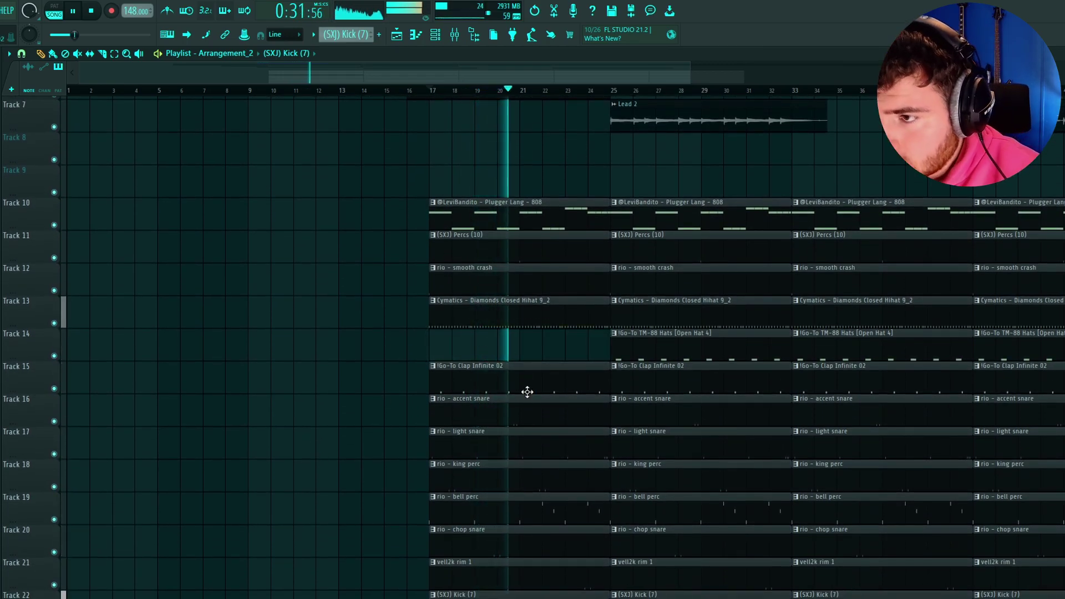
pyautogui.rightClick(482, 413)
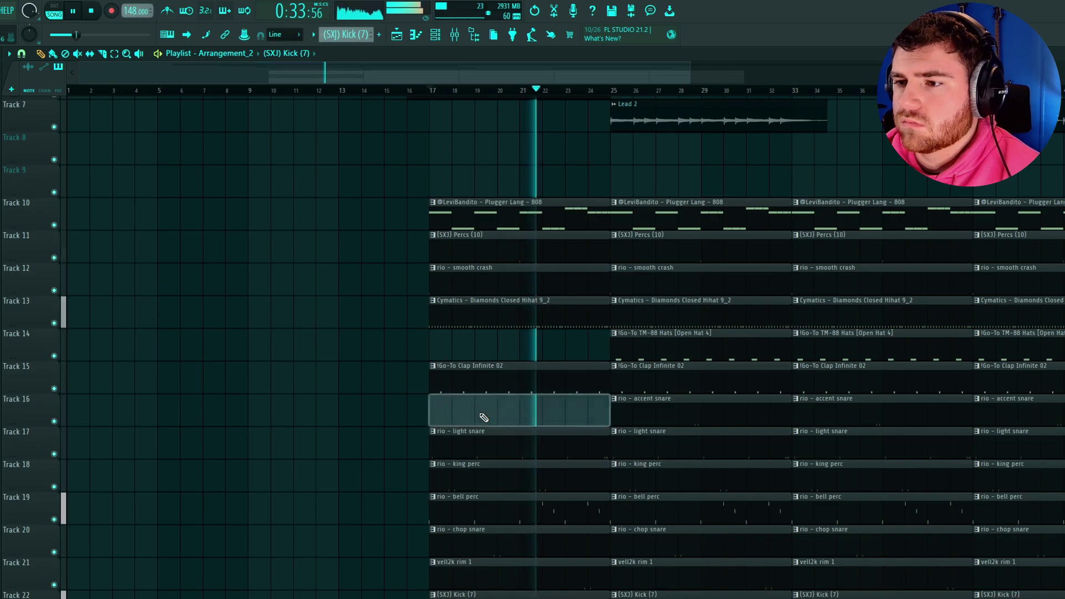
pyautogui.click(429, 92)
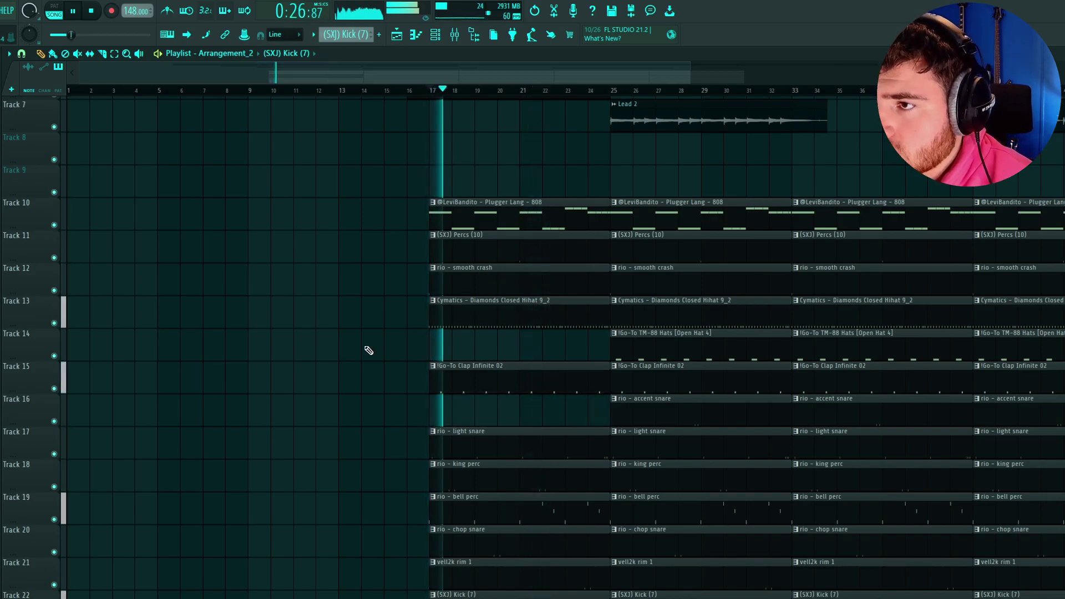
pyautogui.scroll(-2, 369, 351)
pyautogui.rightClick(488, 381)
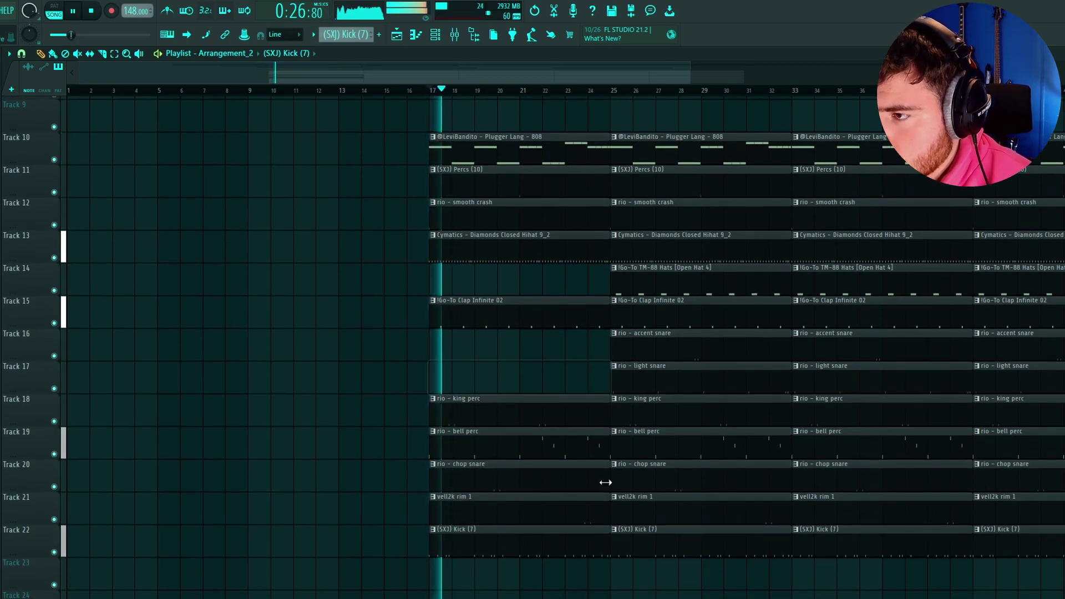
pyautogui.rightClick(491, 454)
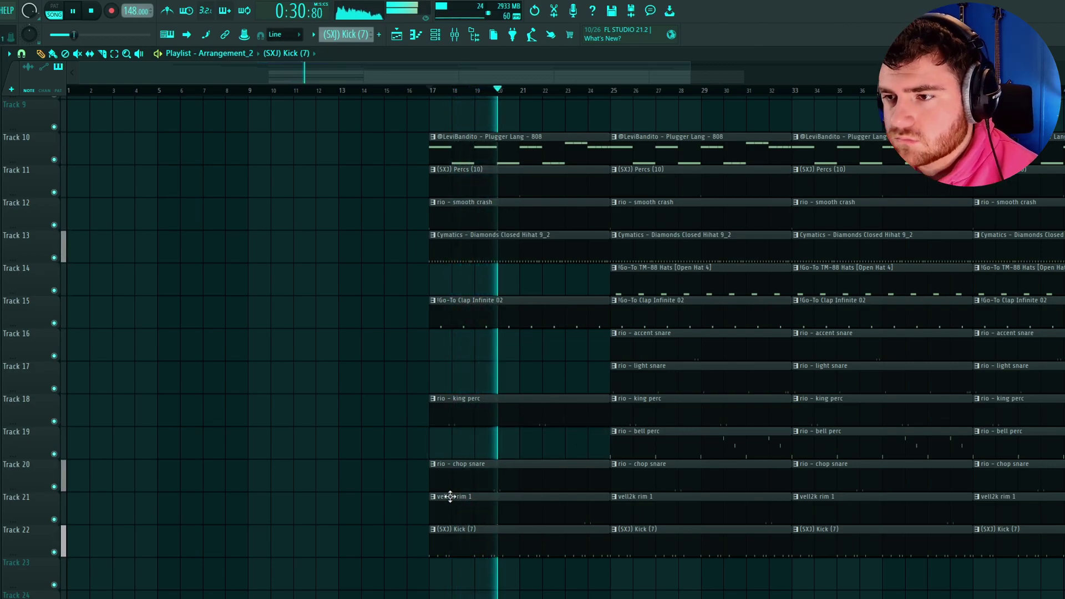
# Move the rio - bell perc track up to Track 8, directly below the Lead 2 and Counter track
pyautogui.moveTo(44, 442); pyautogui.dragTo(45, 142)
pyautogui.scroll(5, 60, 366)
pyautogui.moveTo(28, 345); pyautogui.dragTo(15, 246)
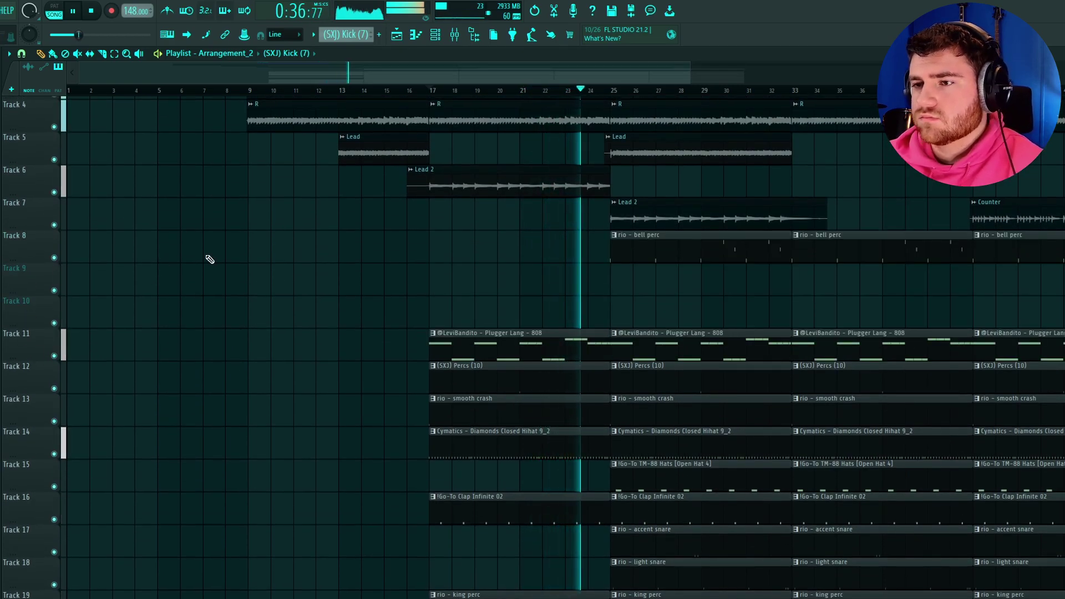
# Delete all 808, drum and percussion clips on tracks 11 to 22 from bar 33 onward
pyautogui.scroll(-4, 305, 248)
pyautogui.moveTo(527, 331); pyautogui.dragTo(335, 333)
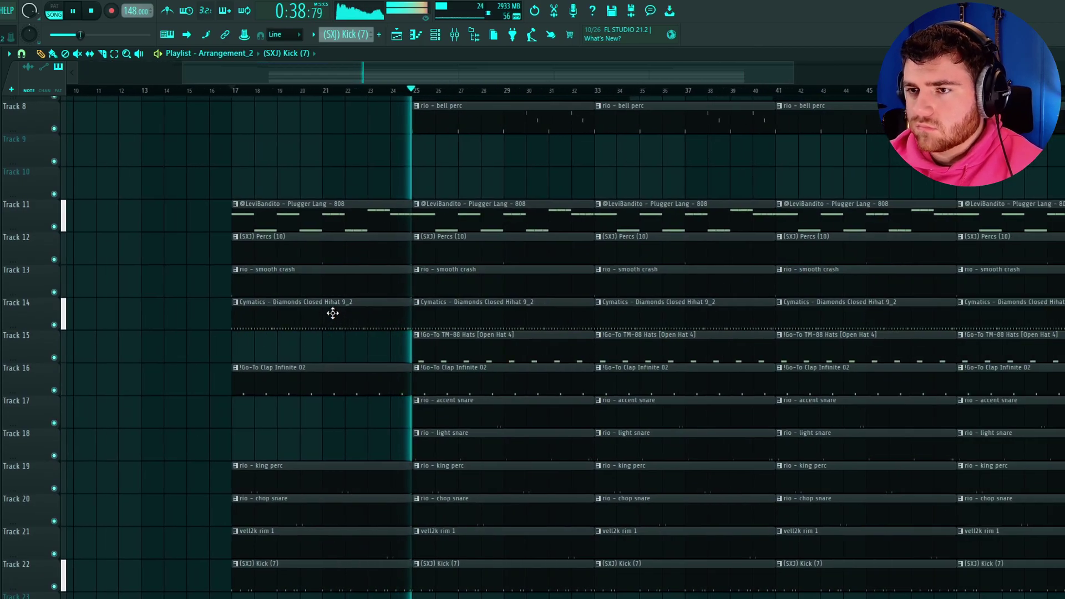
pyautogui.scroll(-4, 391, 313)
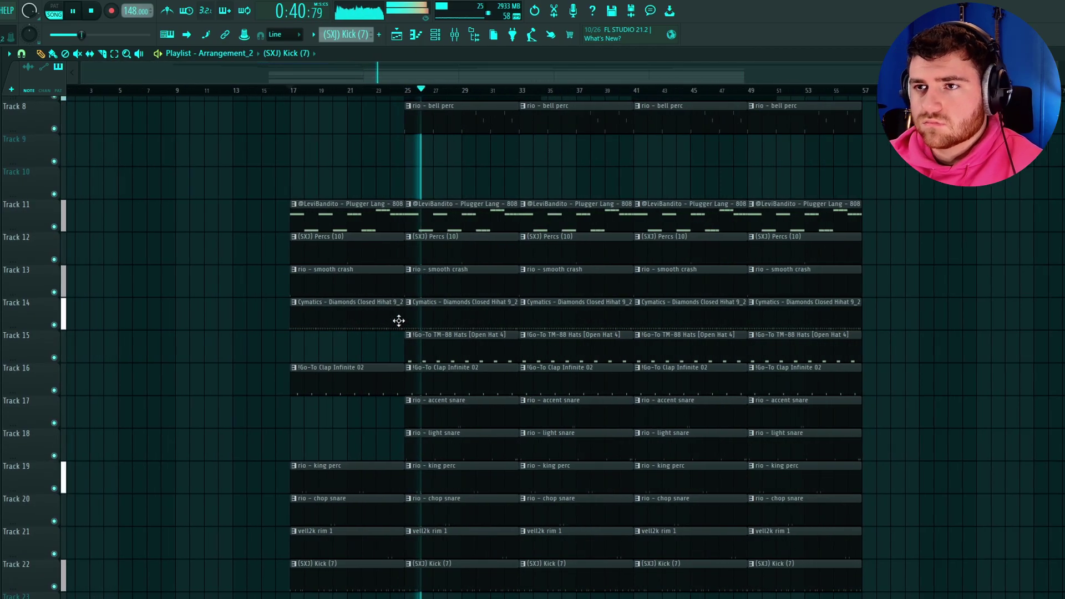
pyautogui.scroll(4, 409, 366)
pyautogui.scroll(-2, 413, 367)
pyautogui.moveTo(776, 581); pyautogui.dragTo(508, 139)
pyautogui.press('Delete')
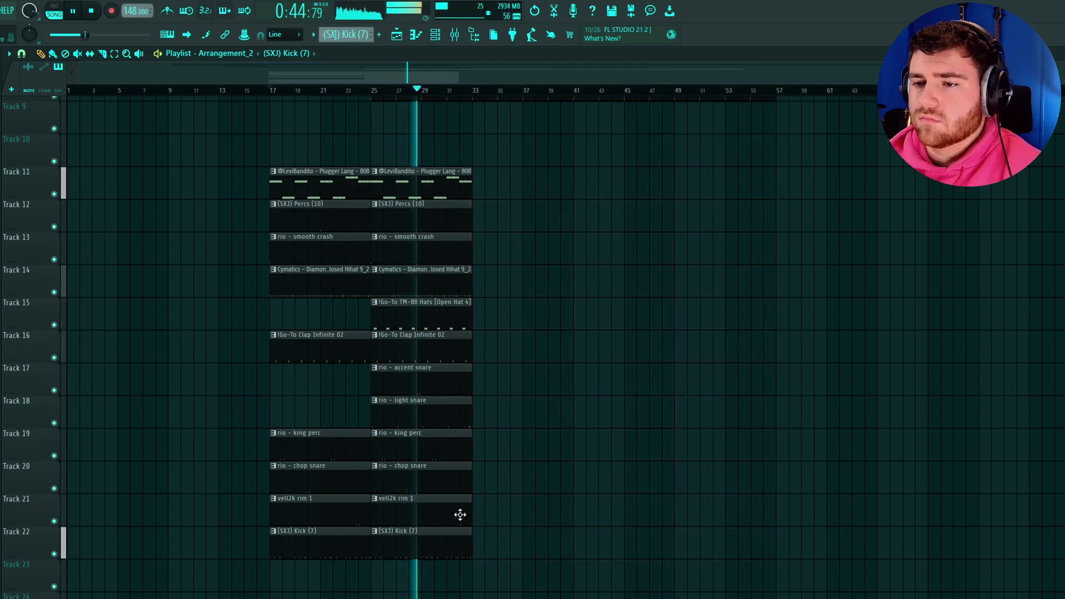
# Copy the 808, drum and percussion clips of bars 17 to 25 to bar 33, leaving out the kick on Track 22
pyautogui.moveTo(304, 182); pyautogui.dragTo(504, 187)
pyautogui.keyDown('ctrl'); pyautogui.click(635, 301); pyautogui.keyUp('ctrl')
pyautogui.scroll(5, 627, 322)
pyautogui.scroll(3, 493, 409)
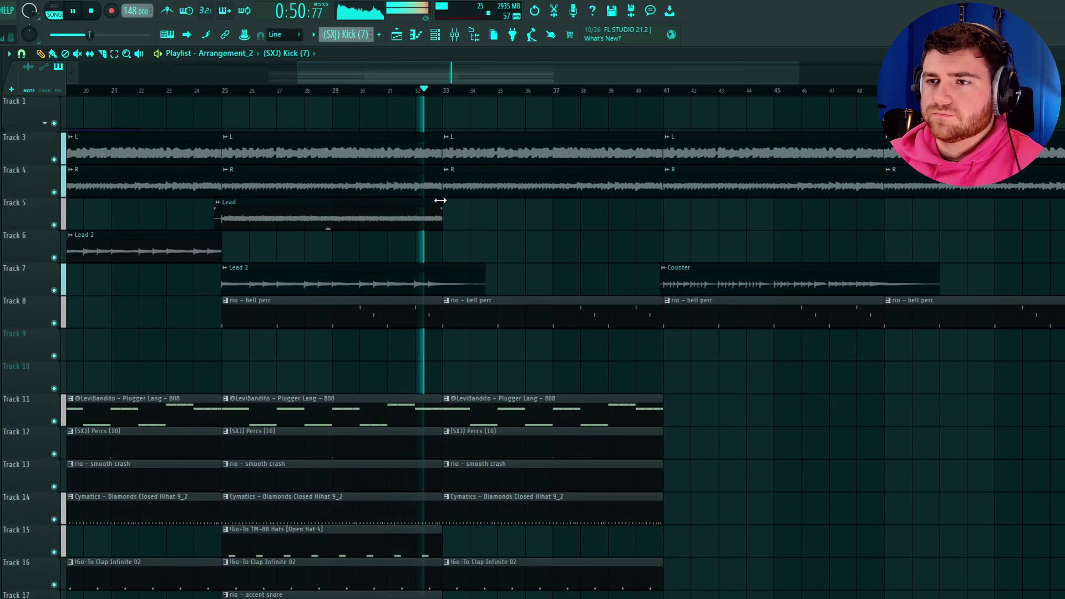
# Trim the Lead and Lead 2 clips to end at bar 33 and remove the rio - bell perc clip at bar 33
pyautogui.moveTo(441, 201); pyautogui.dragTo(494, 202)
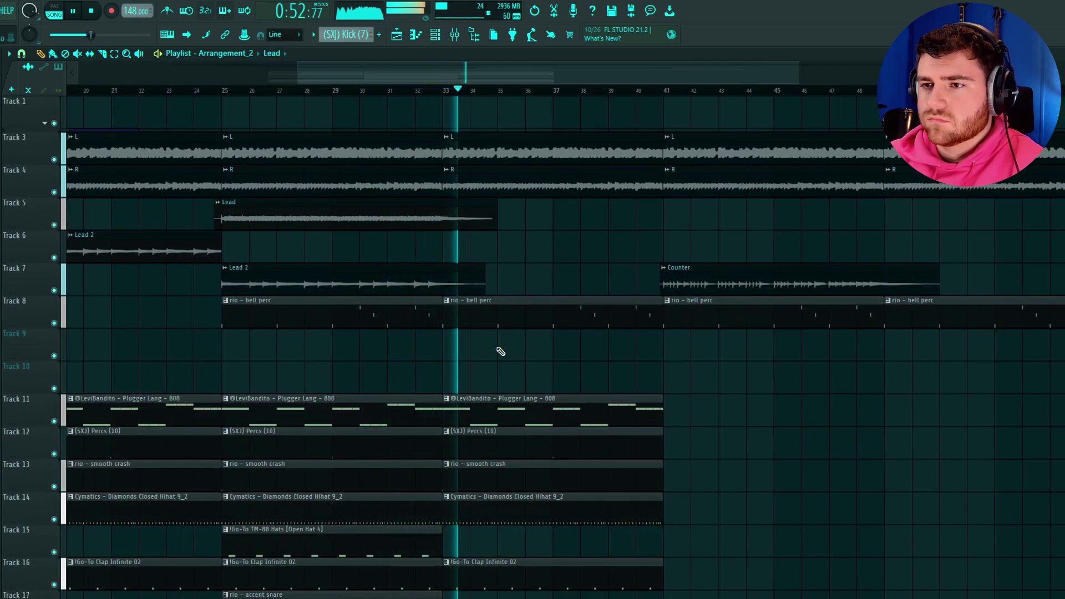
pyautogui.moveTo(455, 213); pyautogui.dragTo(458, 271)
pyautogui.press('p')
# Copy the clips on tracks 11 to 21 from bar 33 to bar 41 and delete the rio - bell perc clip at bar 41
pyautogui.scroll(-2, 525, 339)
pyautogui.scroll(-6, 527, 340)
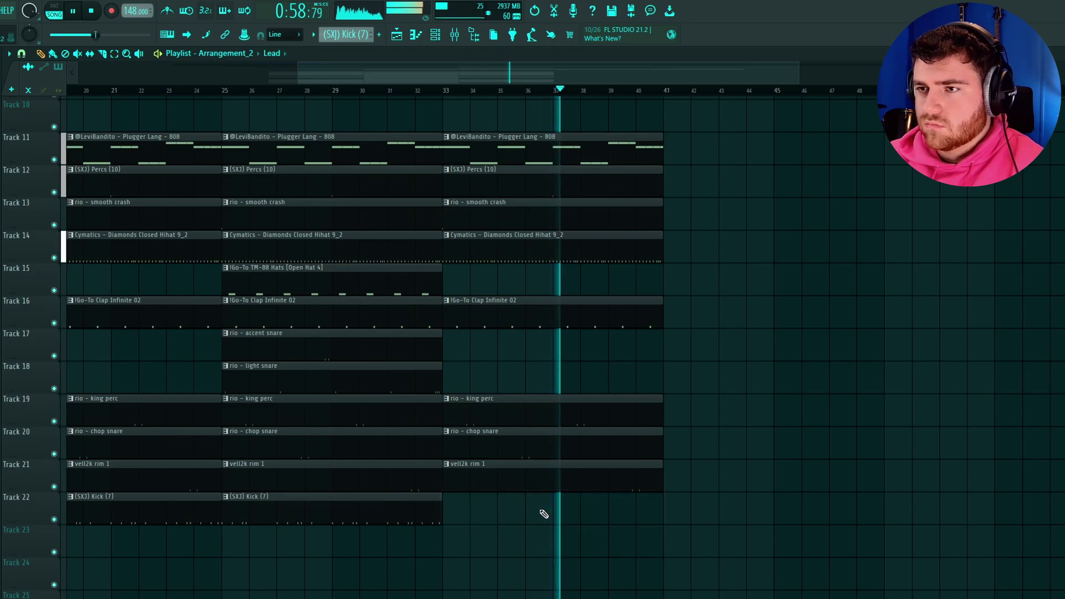
pyautogui.moveTo(592, 516)
pyautogui.mouseDown()
pyautogui.moveTo(496, 139)
pyautogui.moveTo(728, 172)
pyautogui.mouseUp()
pyautogui.scroll(6, 630, 350)
pyautogui.scroll(-3, 601, 306)
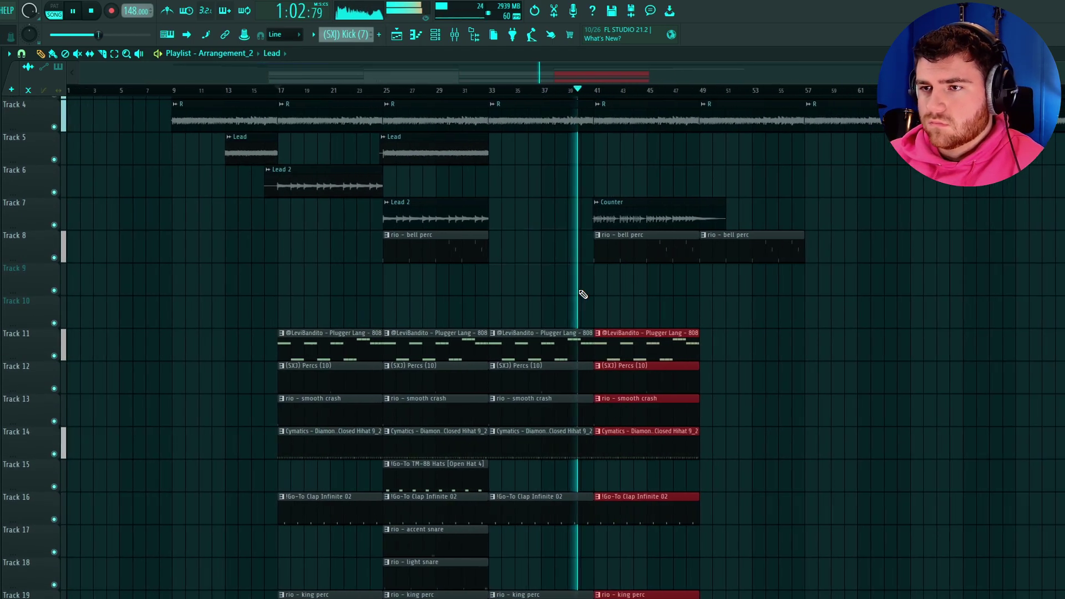
pyautogui.rightClick(631, 258)
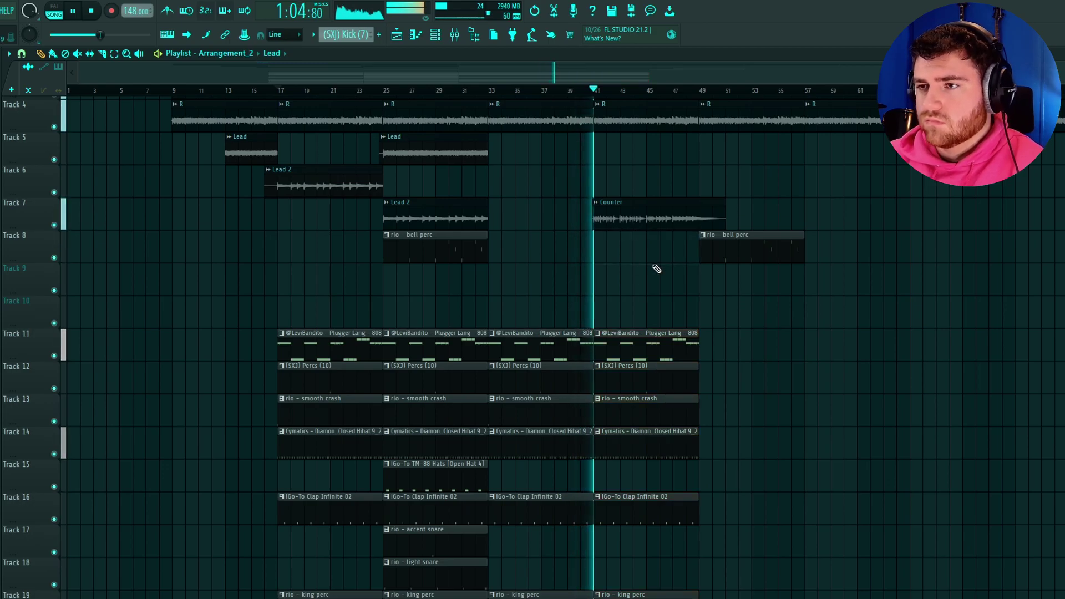
# Add the kick clip at bar 41 and copy the open hat, rio - accent snare and rio - light snare clips from bar 25 to bar 41
pyautogui.scroll(-6, 657, 270)
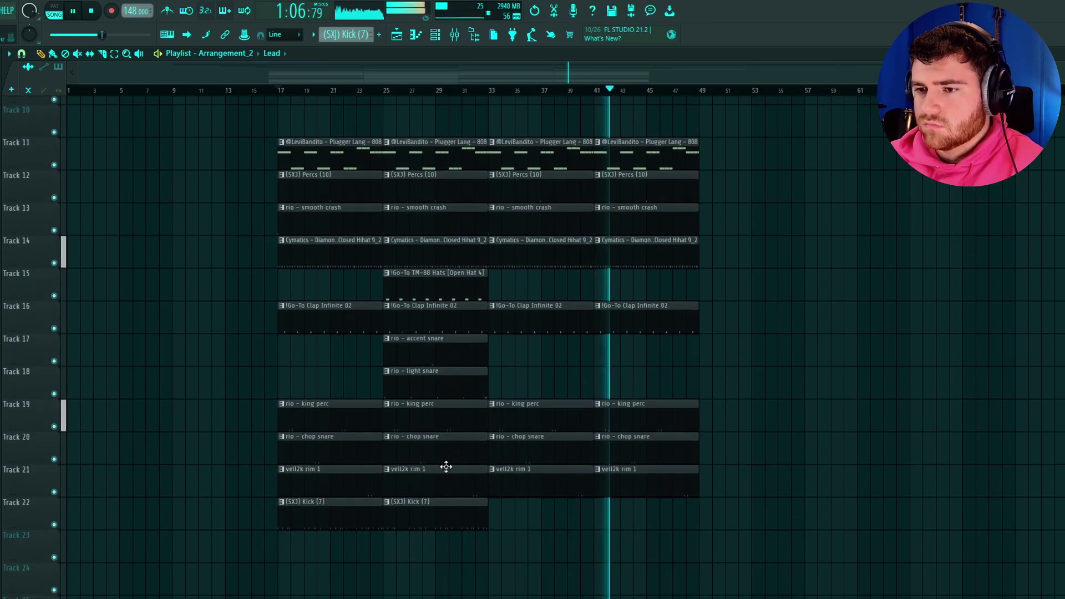
pyautogui.click(692, 511)
pyautogui.moveTo(692, 511); pyautogui.dragTo(640, 513)
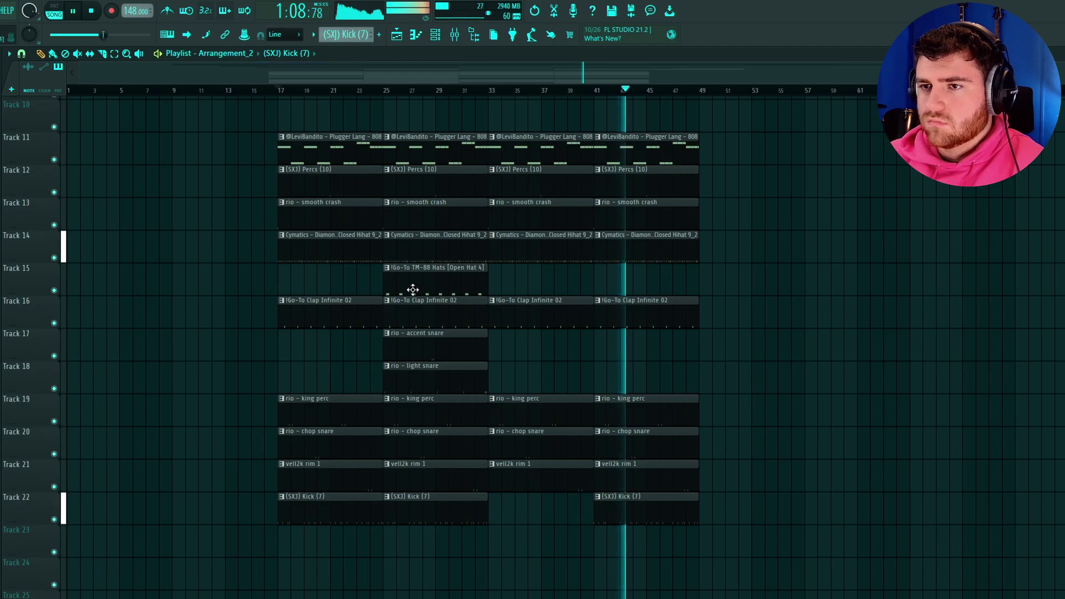
pyautogui.keyDown('shift'); pyautogui.moveTo(413, 290); pyautogui.dragTo(634, 289); pyautogui.keyUp('shift')
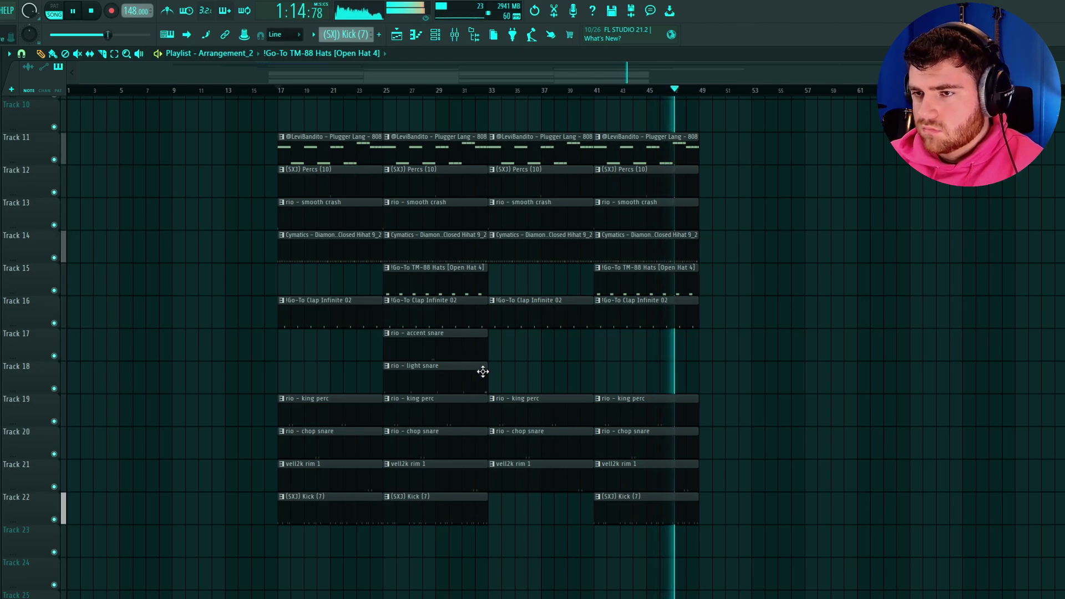
pyautogui.keyDown('shift'); pyautogui.moveTo(447, 346); pyautogui.dragTo(658, 349); pyautogui.keyUp('shift')
pyautogui.keyDown('shift'); pyautogui.moveTo(435, 381); pyautogui.dragTo(658, 380); pyautogui.keyUp('shift')
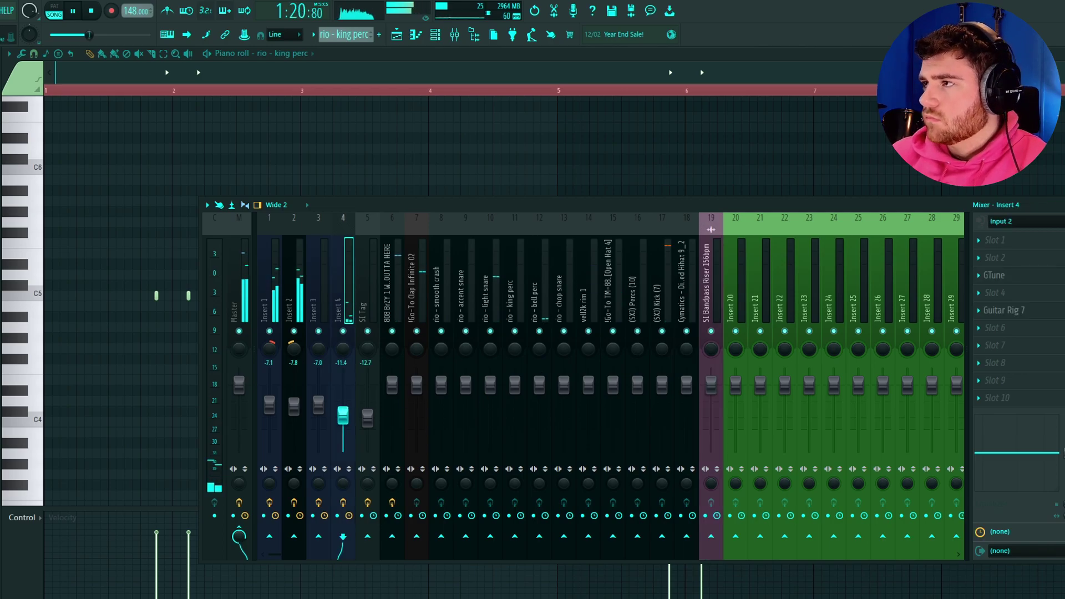
# Close the mixer and piano roll and return to the playlist arrangement around bar 57
pyautogui.press('F7')
pyautogui.press('F7')
pyautogui.press('F9')
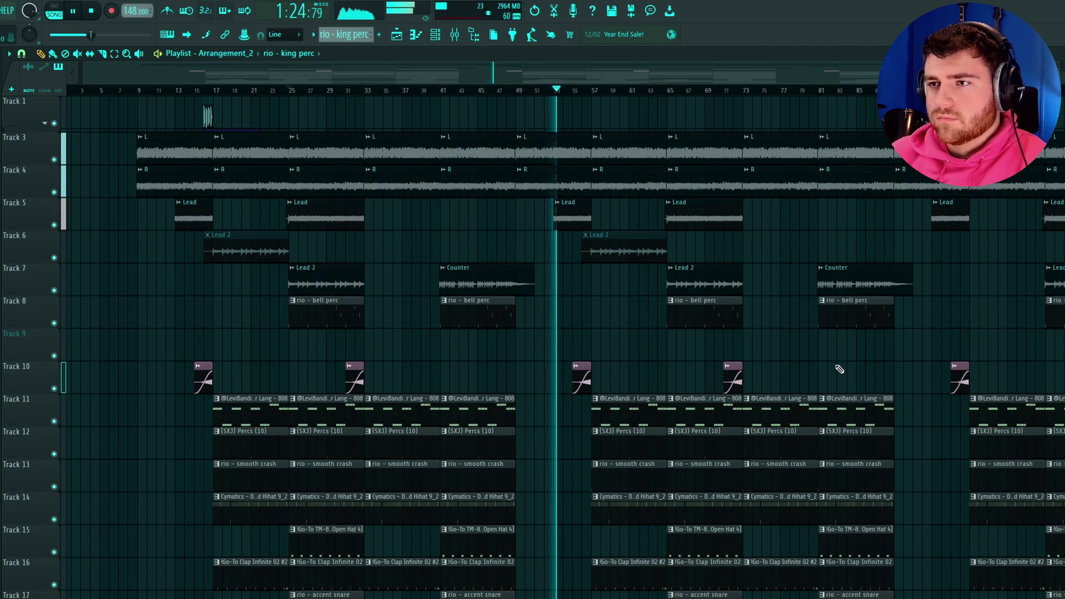
pyautogui.scroll(6, 665, 276)
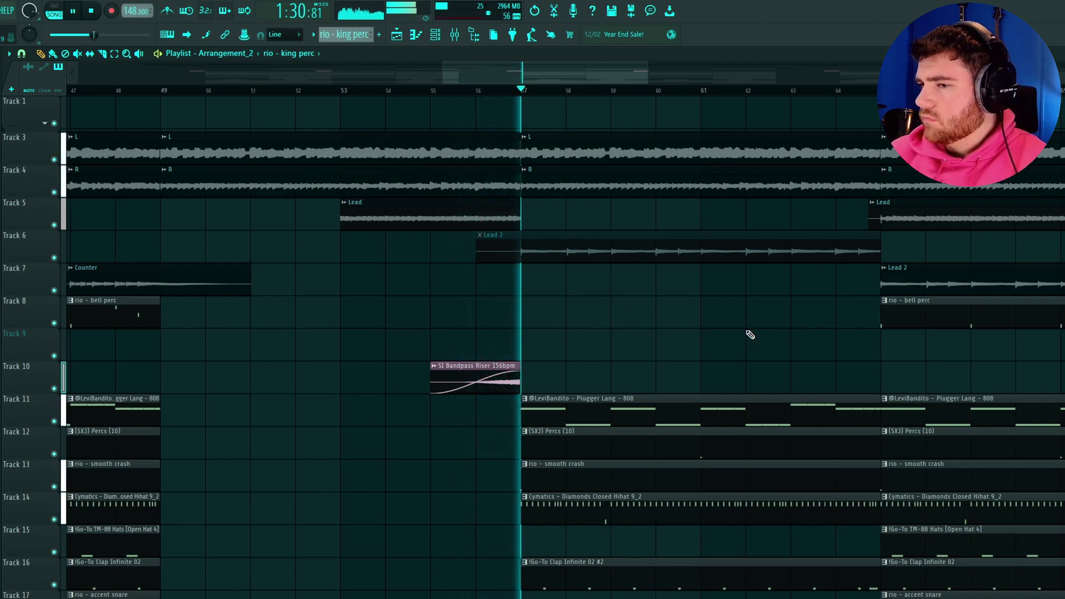
pyautogui.scroll(-5, 734, 318)
pyautogui.scroll(-4, 734, 318)
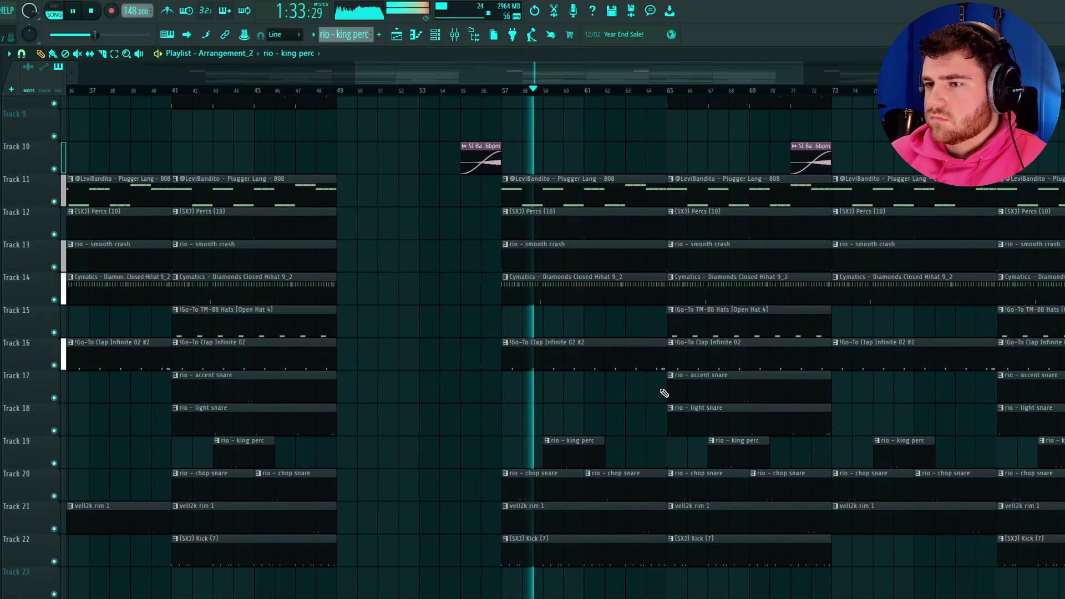
# Open the closed hi-hat clip at bar 57, delete the low note just before the pattern's bar 3, and return to the playlist
pyautogui.doubleClick(546, 284)
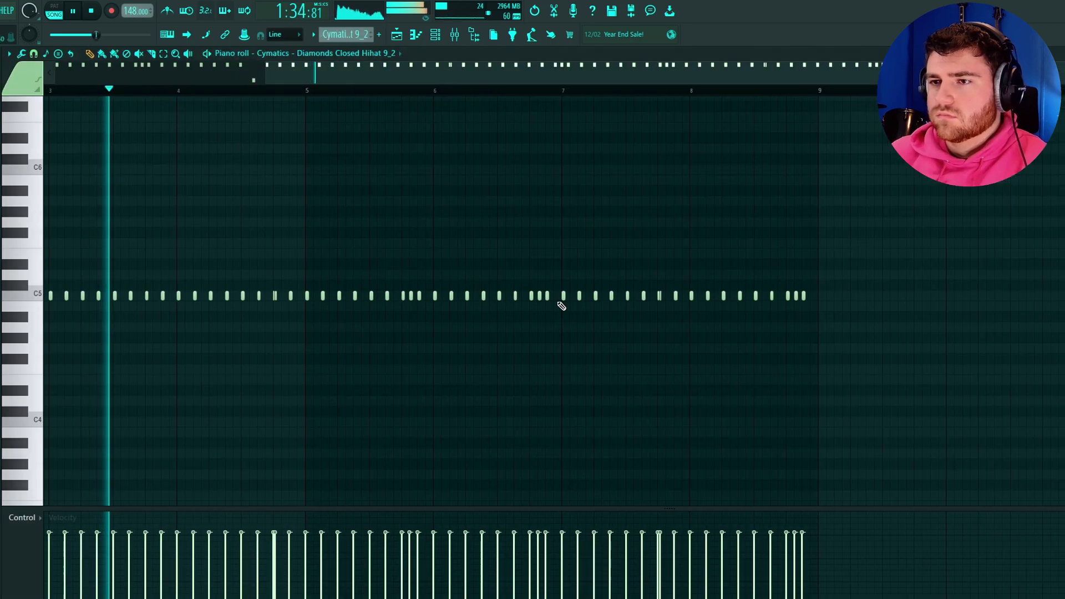
pyautogui.rightClick(244, 338)
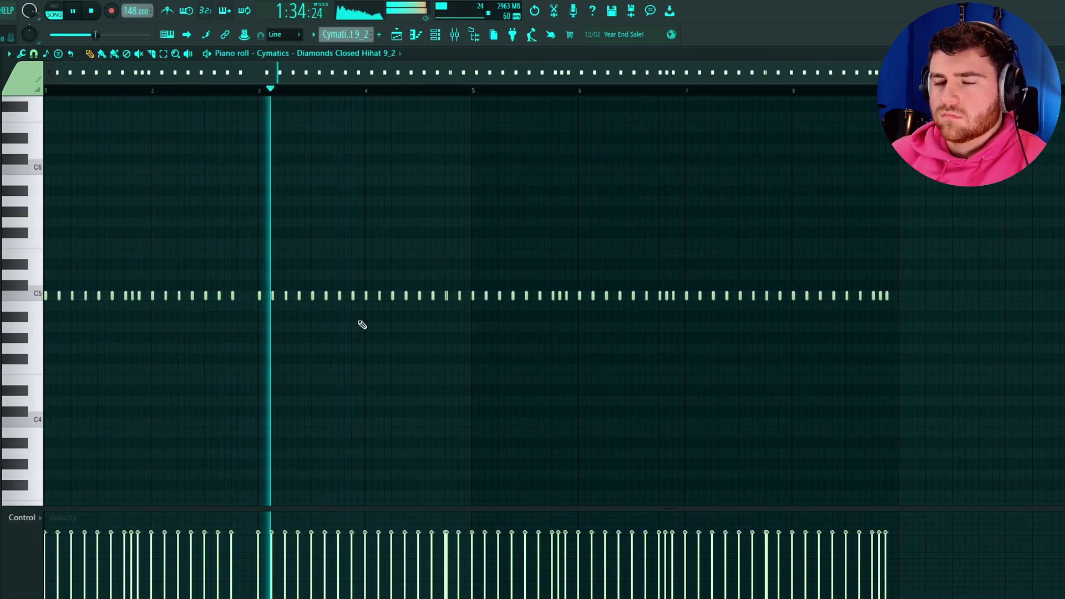
pyautogui.scroll(3, 352, 298)
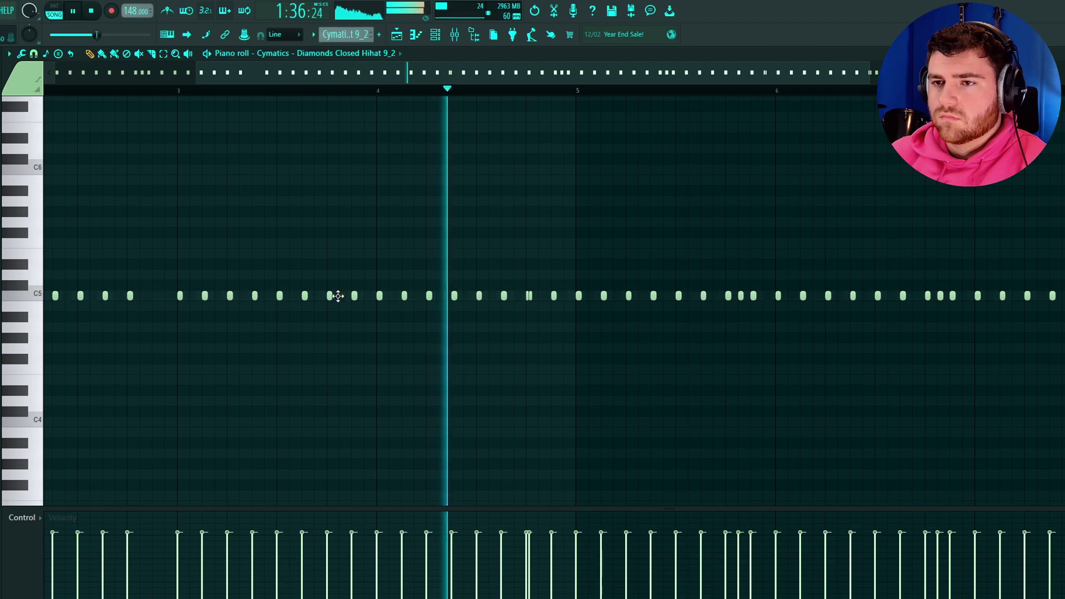
pyautogui.scroll(-2, 768, 349)
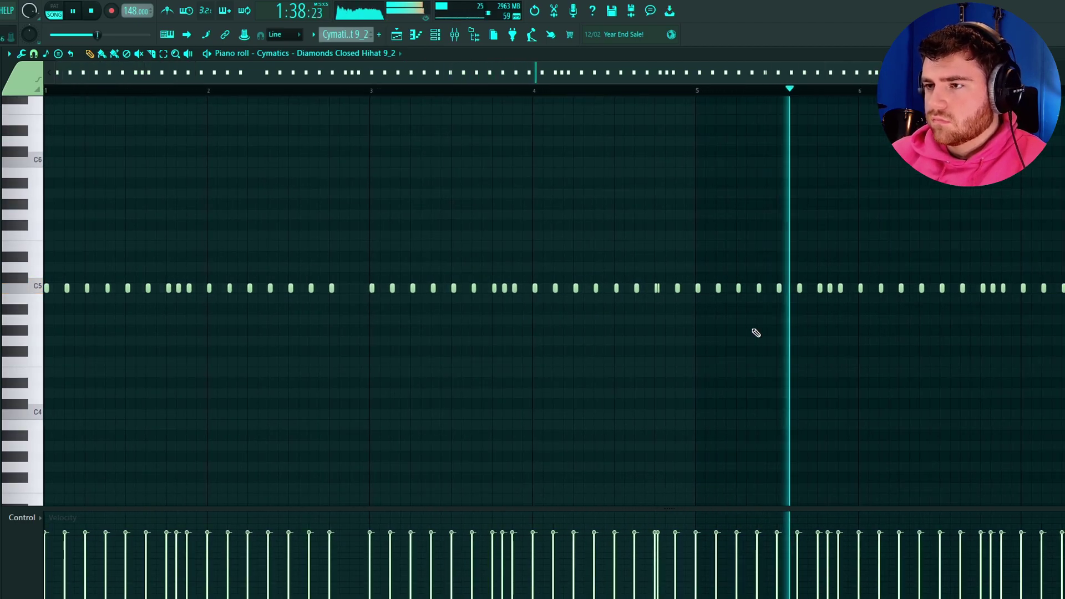
pyautogui.press('F5')
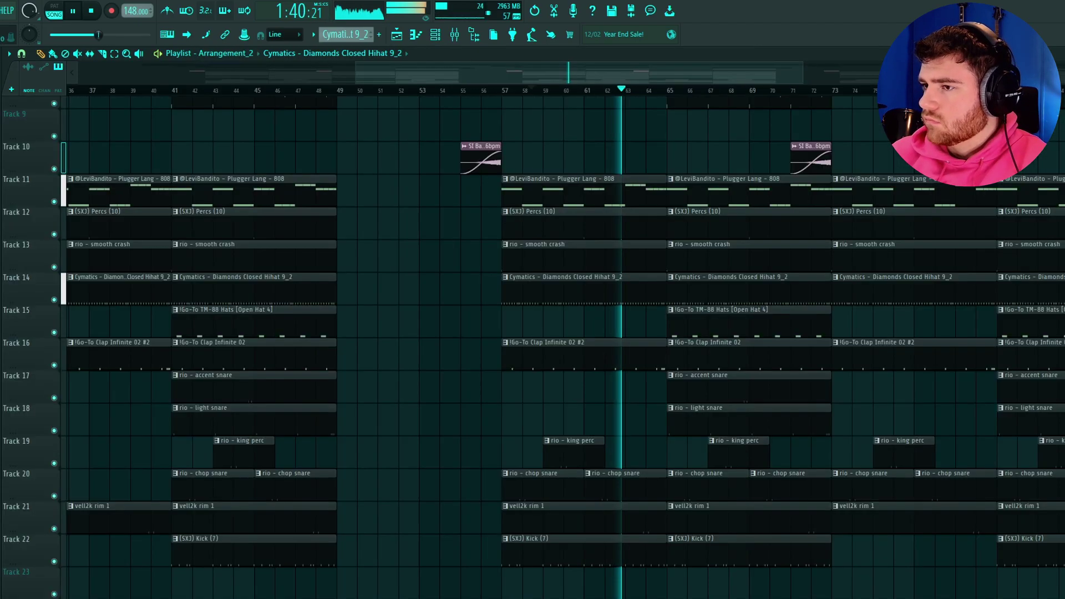
# Copy the rio - accent snare and rio - light snare clips on tracks 17 and 18 from bar 65 to bar 57
pyautogui.scroll(-4, 604, 383)
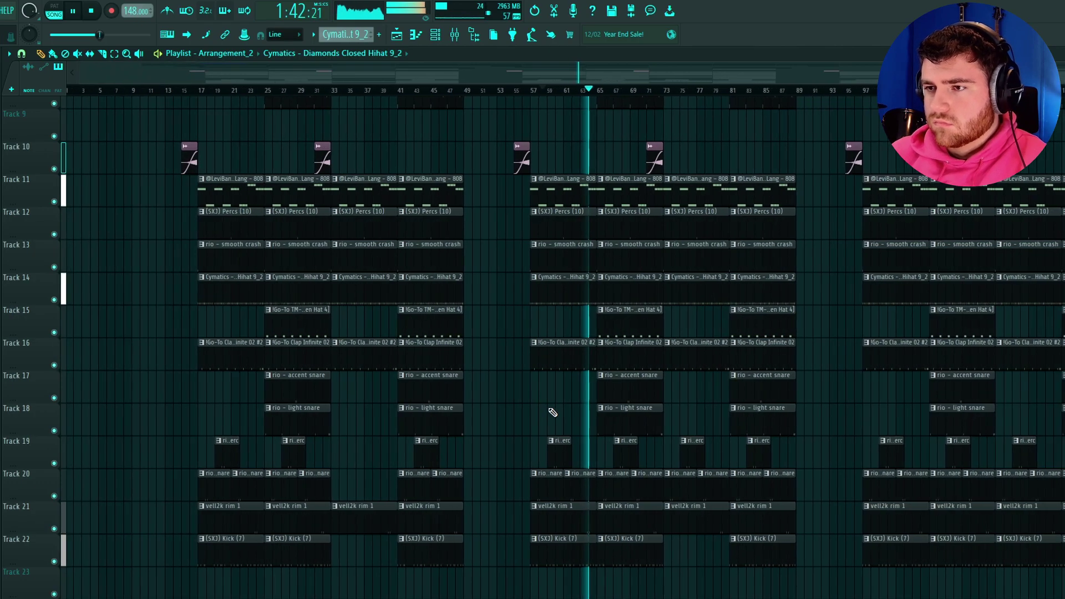
pyautogui.moveTo(590, 373); pyautogui.dragTo(614, 433)
pyautogui.moveTo(576, 395); pyautogui.dragTo(557, 393)
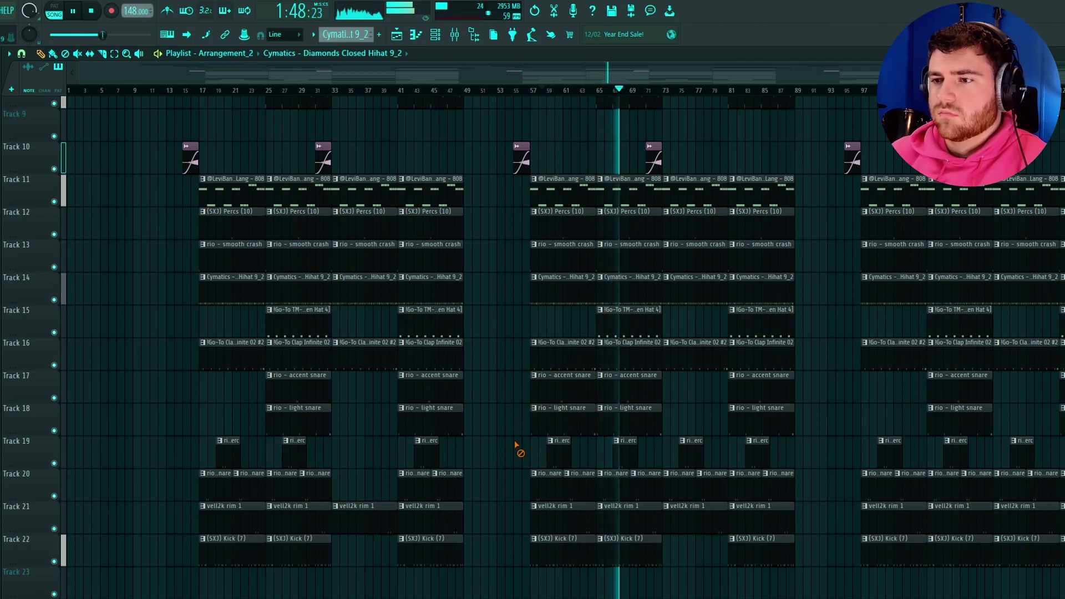
pyautogui.scroll(4, 519, 444)
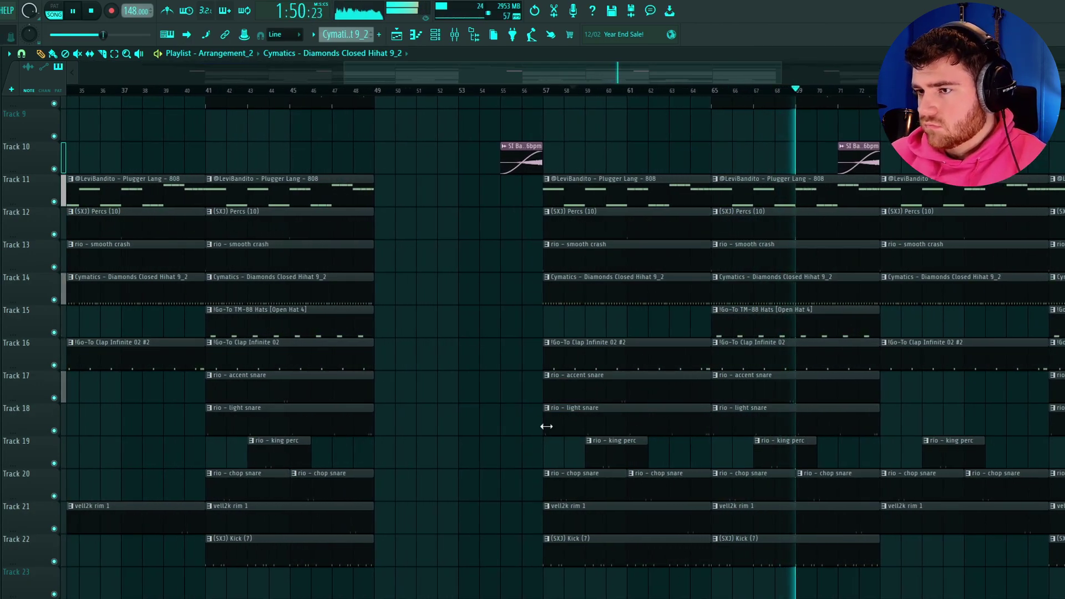
pyautogui.scroll(-3, 547, 426)
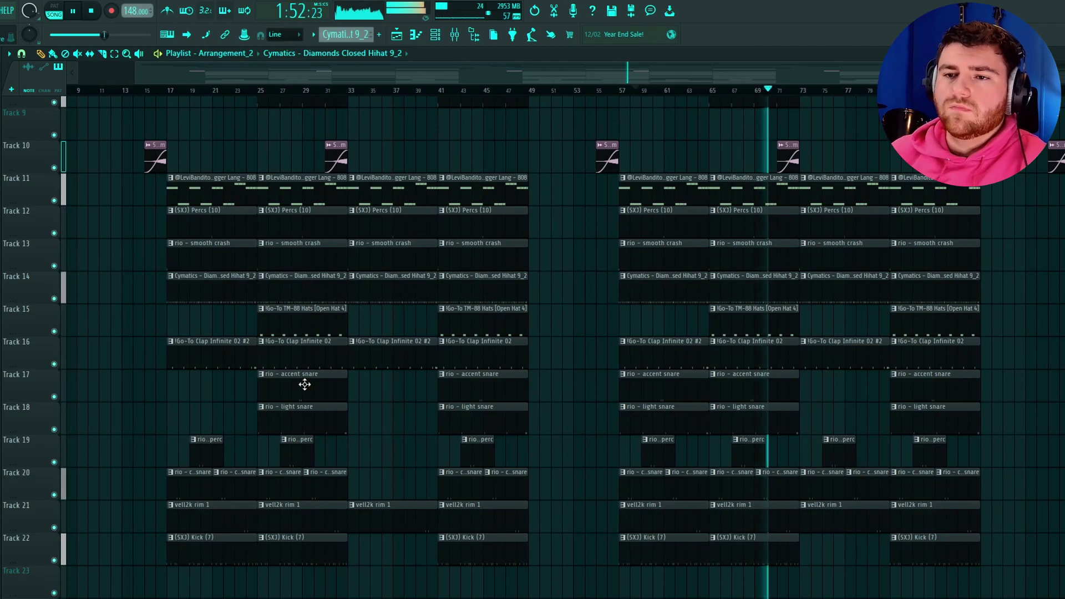